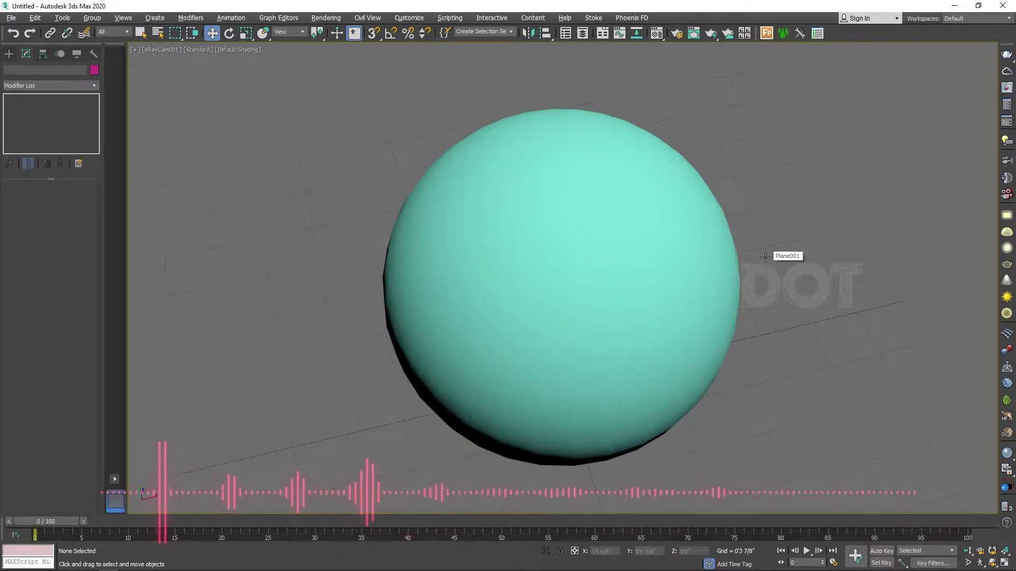
Step: Show the safe frame and raise the V-Ray camera's focal length to about 48.9
key("shift+f")
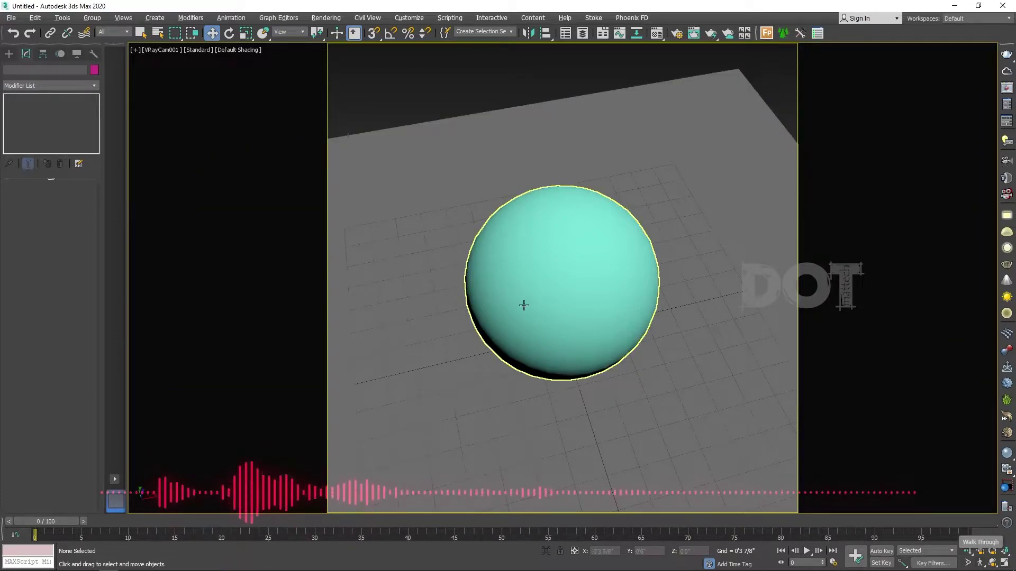
left_click(160, 50)
left_click(233, 250)
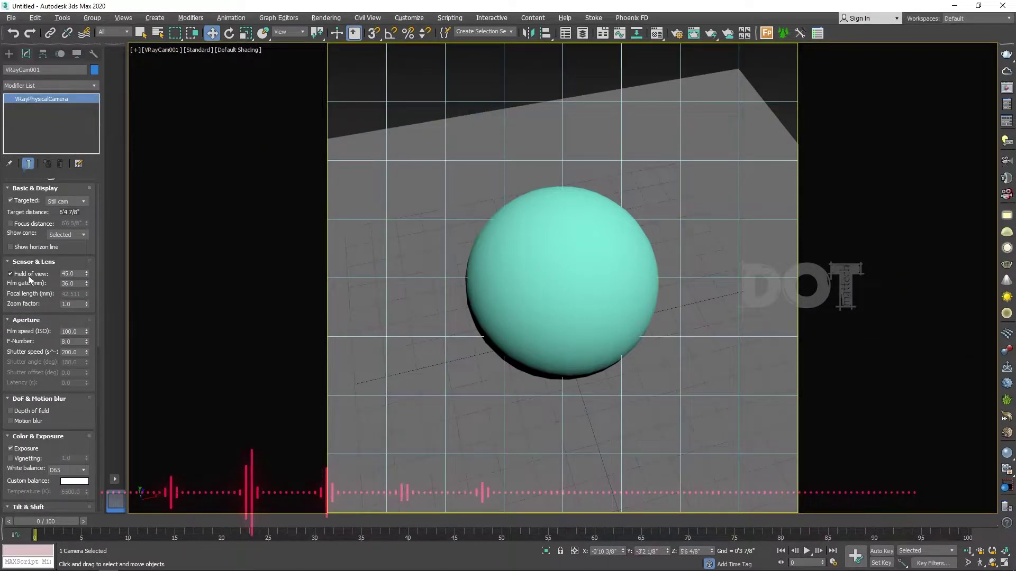
left_click(10, 274)
left_click_drag(86, 294, 700, 246)
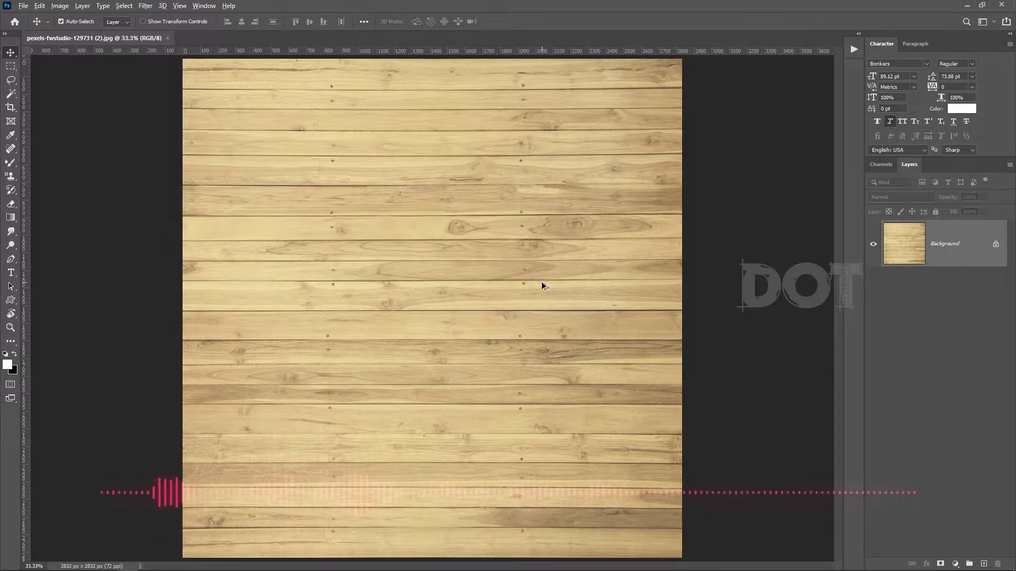
Step: Zoom in and out to inspect the wood plank texture closely
scroll(541, 281, "up", 3, "alt")
scroll(530, 299, "up", 2, "alt")
scroll(512, 311, "down", 1, "alt")
scroll(635, 328, "down", 3, "alt")
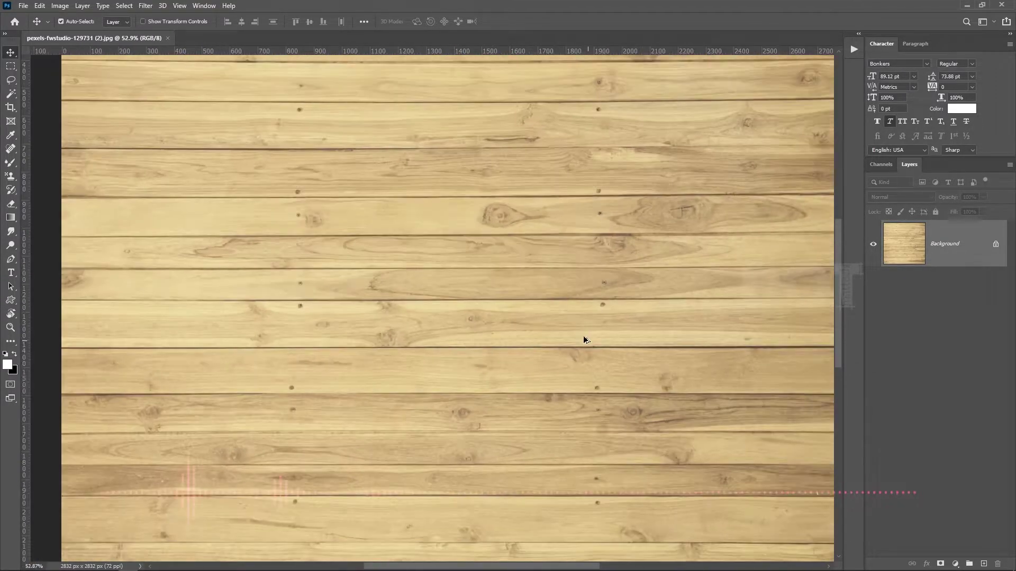
scroll(556, 338, "down", 2, "alt")
scroll(332, 294, "up", 2, "alt")
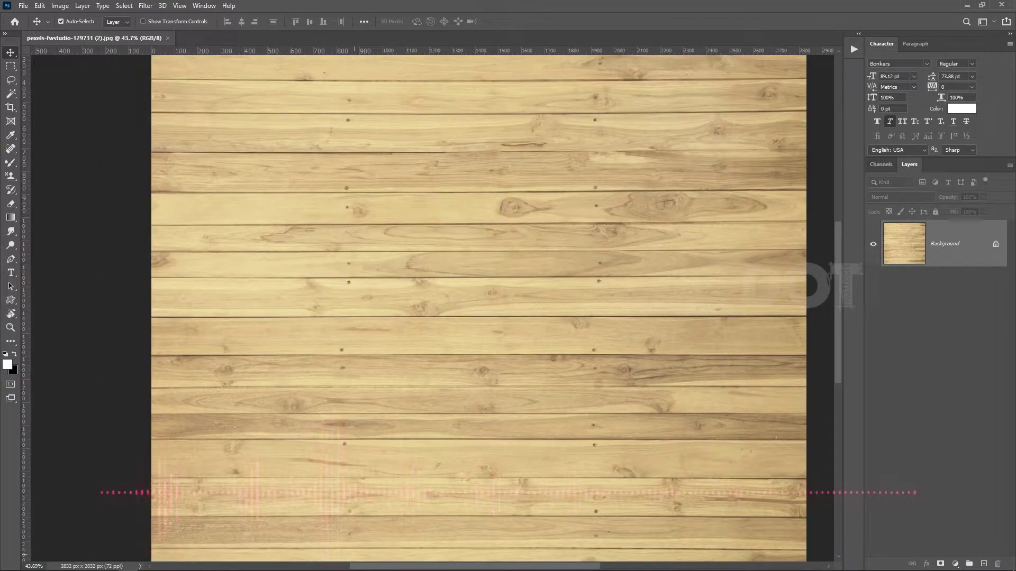
scroll(431, 330, "down", 1, "alt")
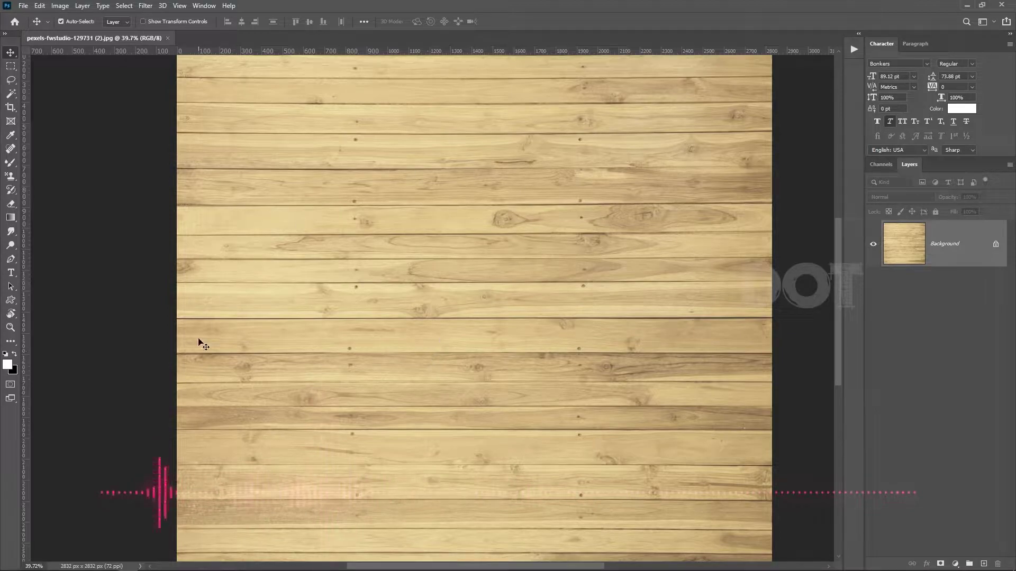
scroll(387, 318, "down", 1, "alt")
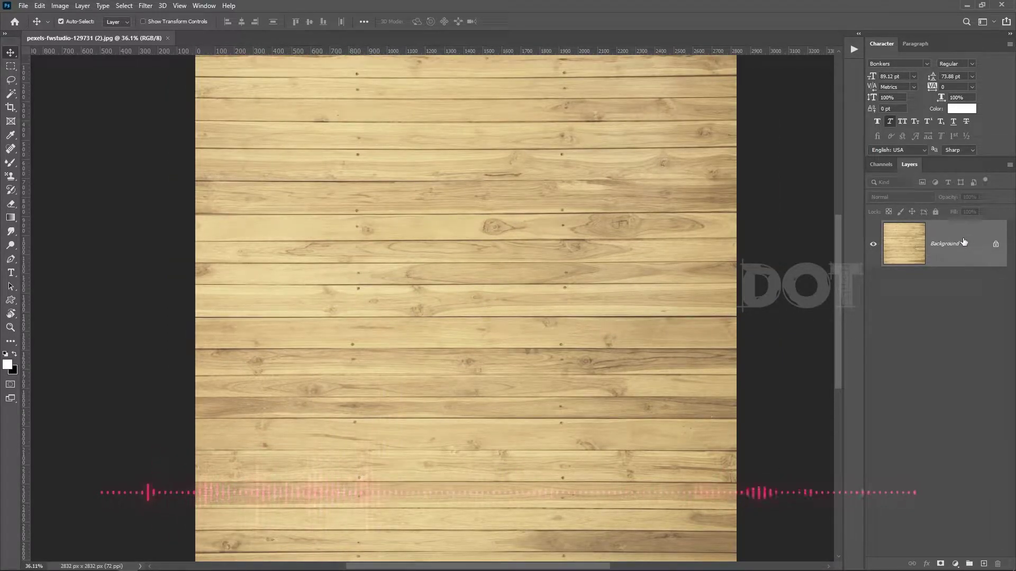
Step: Bring up Filter > 3D options, including Generate Bump (Height) Map
left_click(145, 5)
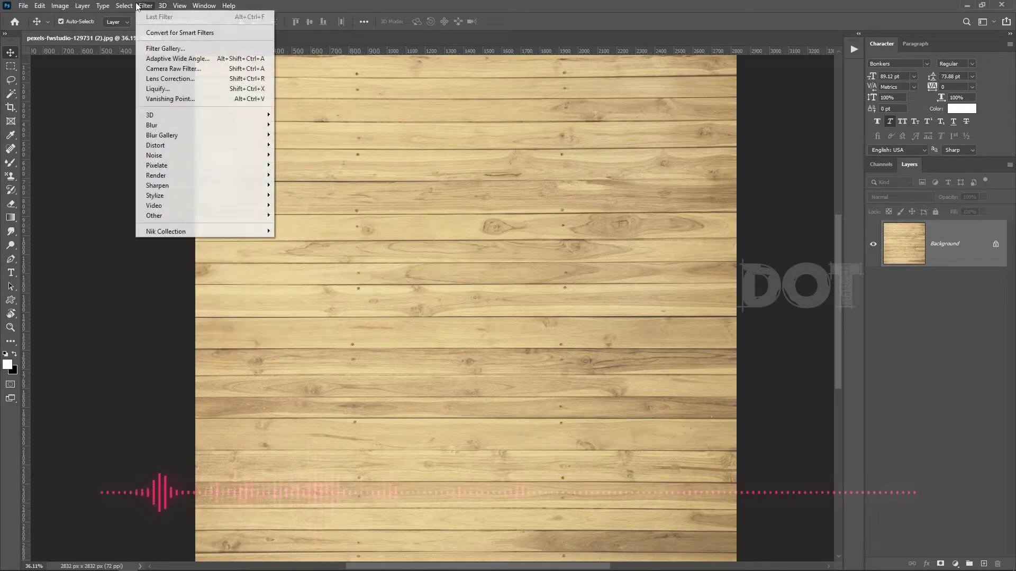
mouse_move(182, 116)
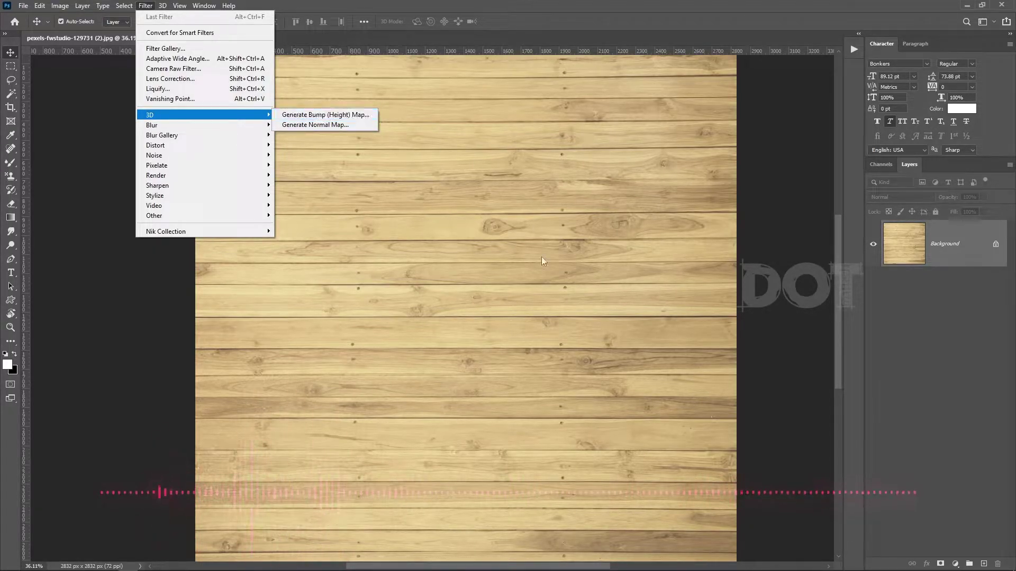
key("Escape")
scroll(336, 217, "up", 5, "alt")
scroll(338, 264, "up", 4, "alt")
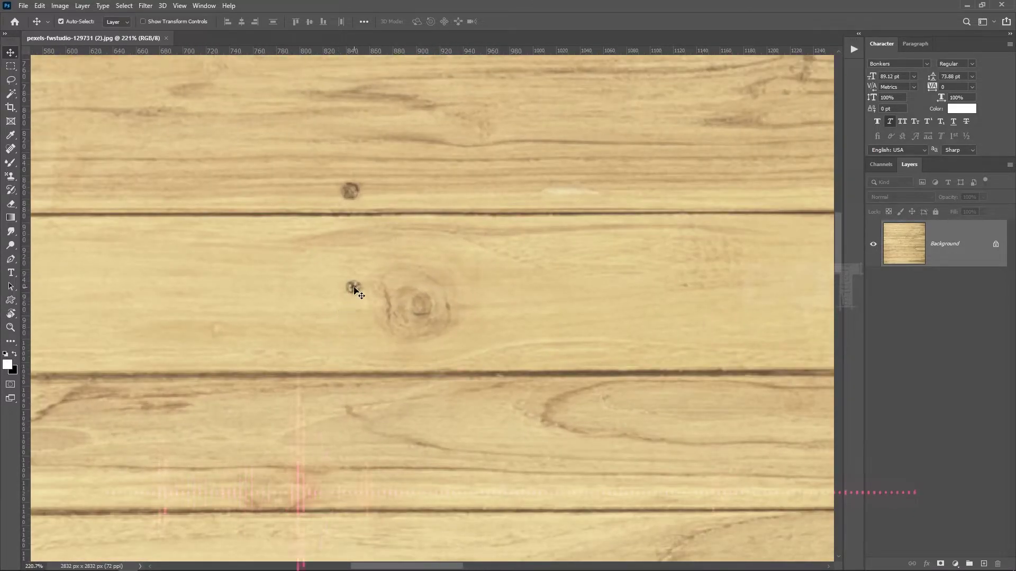
scroll(590, 284, "up", 3, "alt")
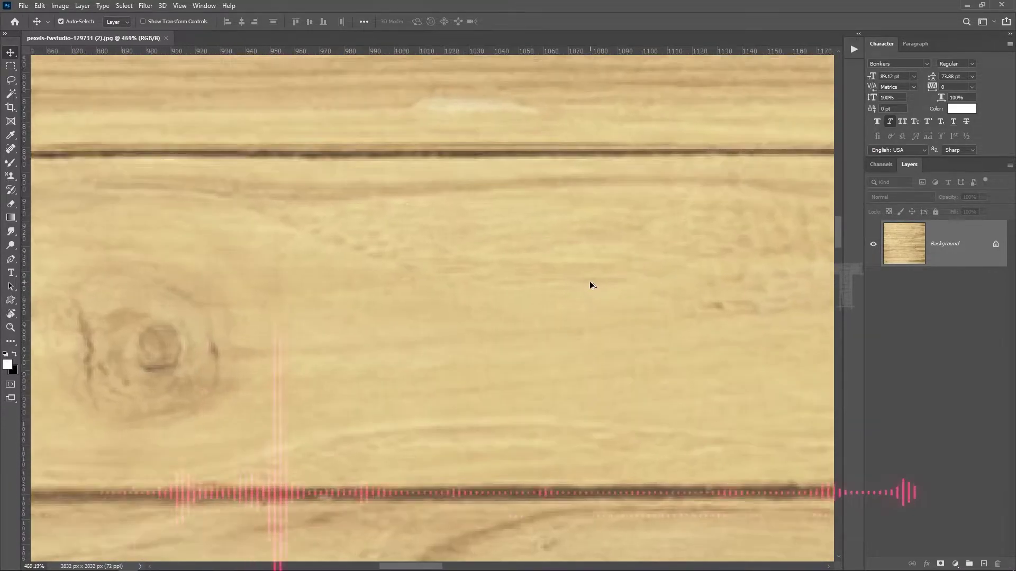
scroll(356, 248, "up", 3, "alt")
scroll(455, 320, "down", 2, "alt")
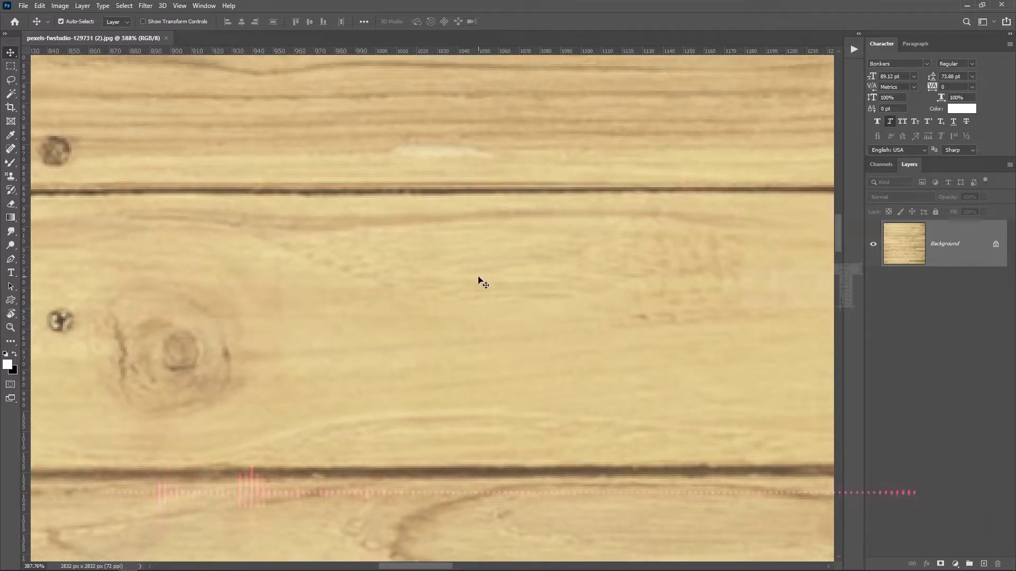
left_click(161, 7)
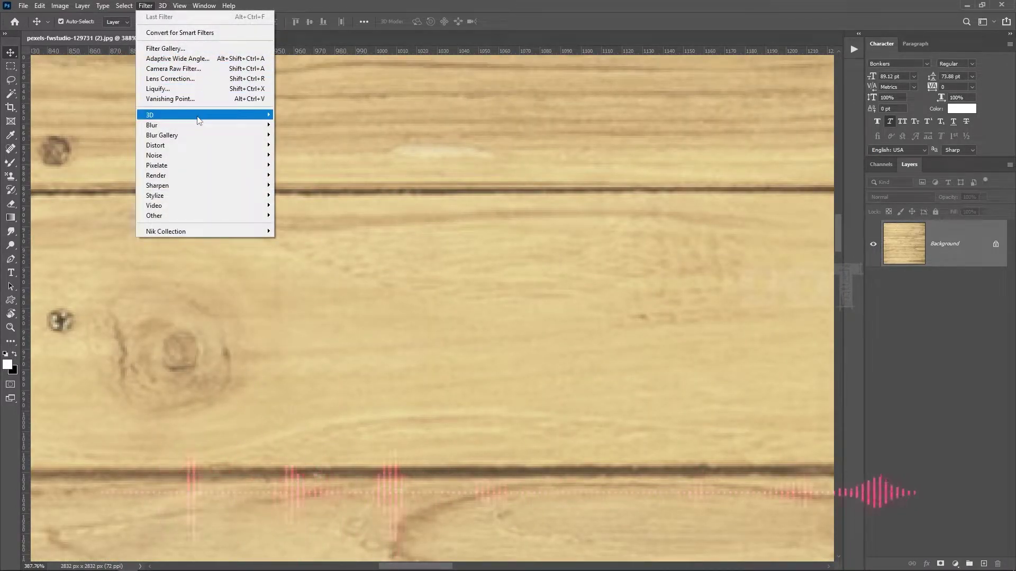
mouse_move(149, 115)
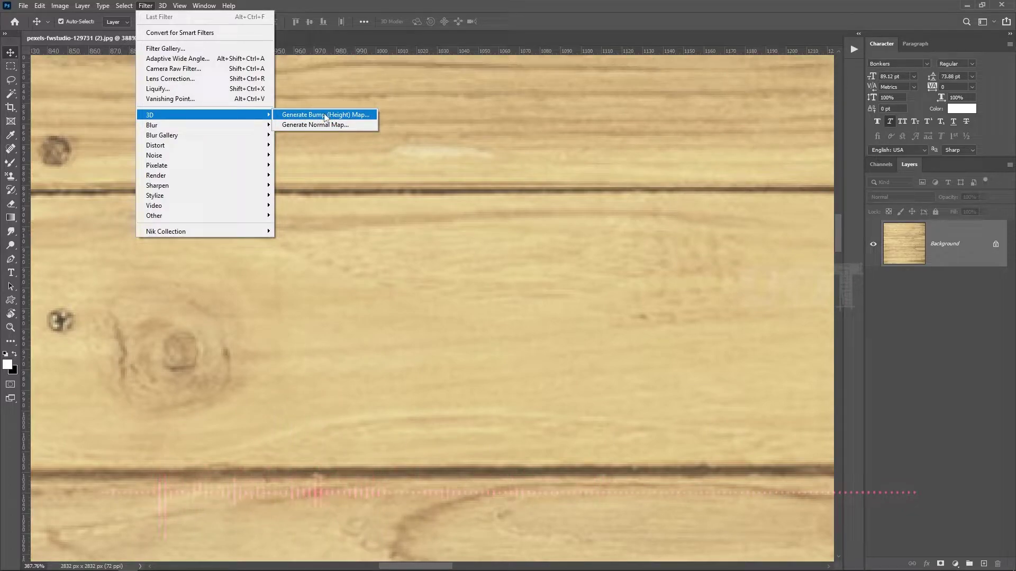
Step: Generate a bump height map from the wood with Blur 0 and Invert Height off
left_click(324, 116)
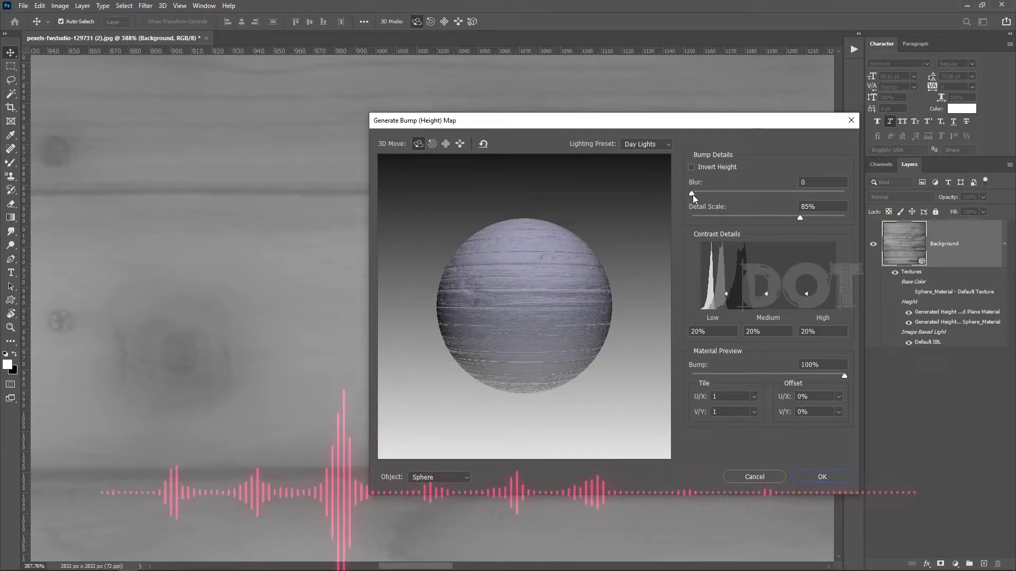
left_click_drag(693, 194, 708, 196)
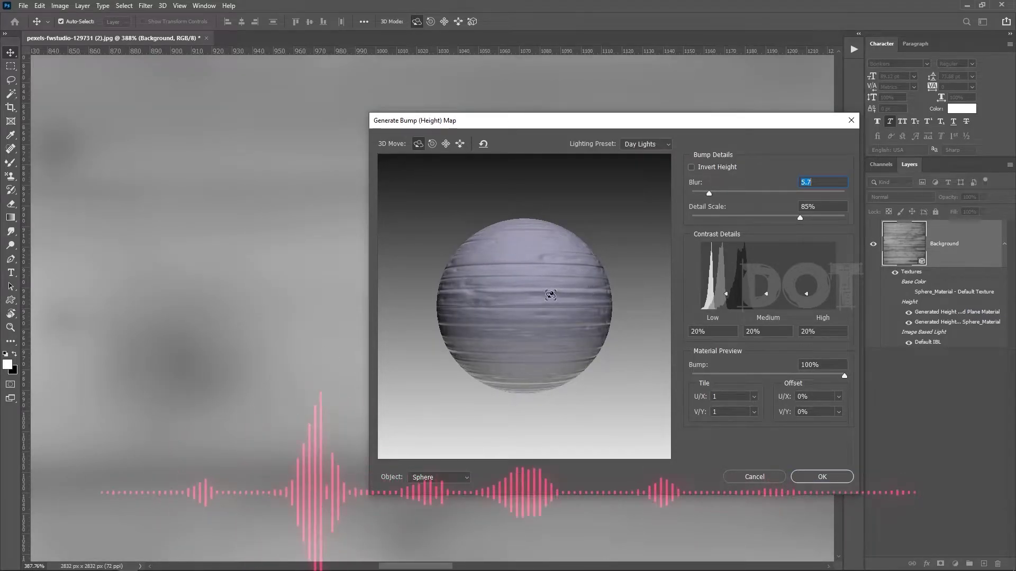
left_click_drag(709, 194, 659, 193)
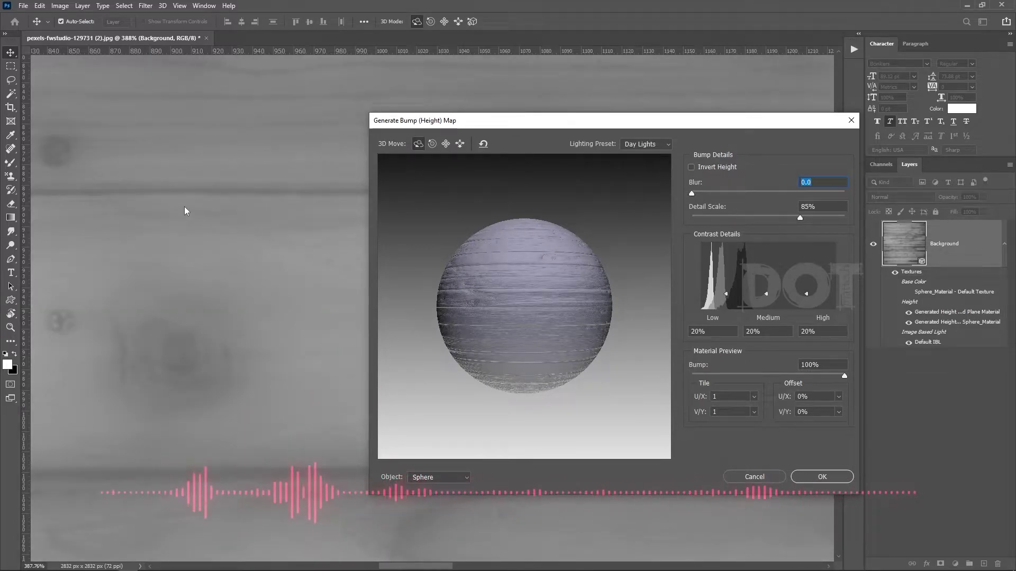
left_click(691, 167)
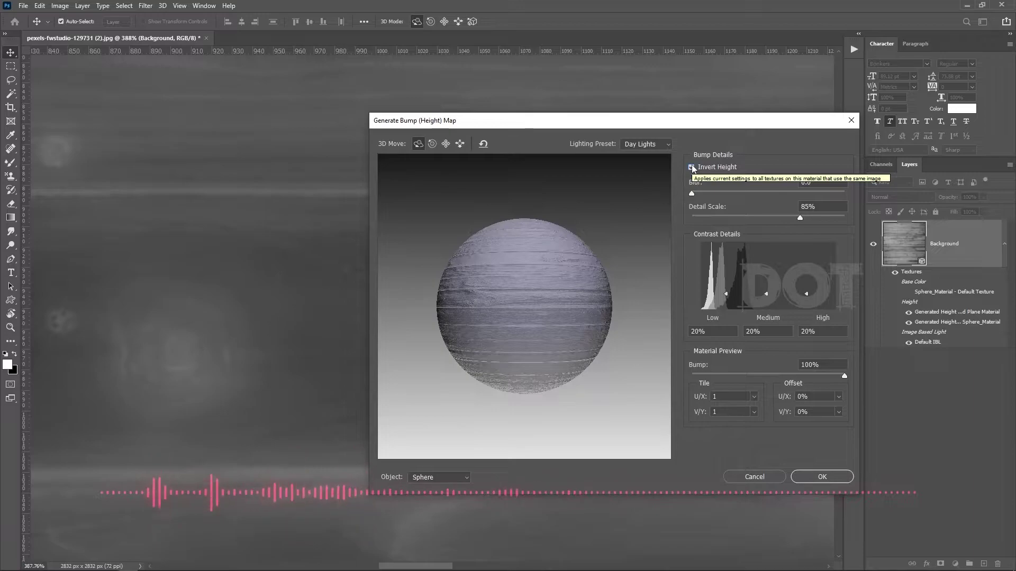
left_click(691, 167)
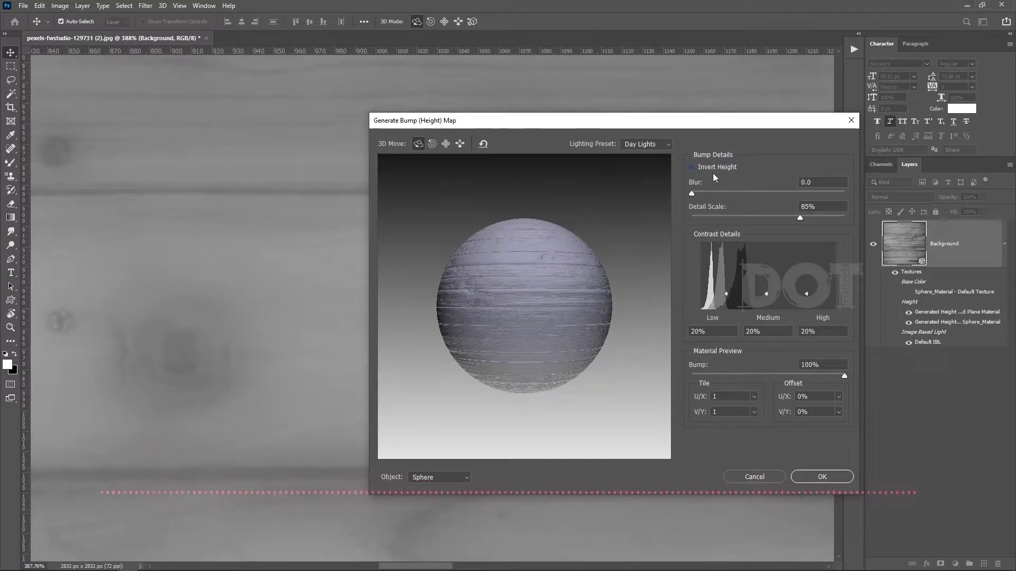
left_click(823, 475)
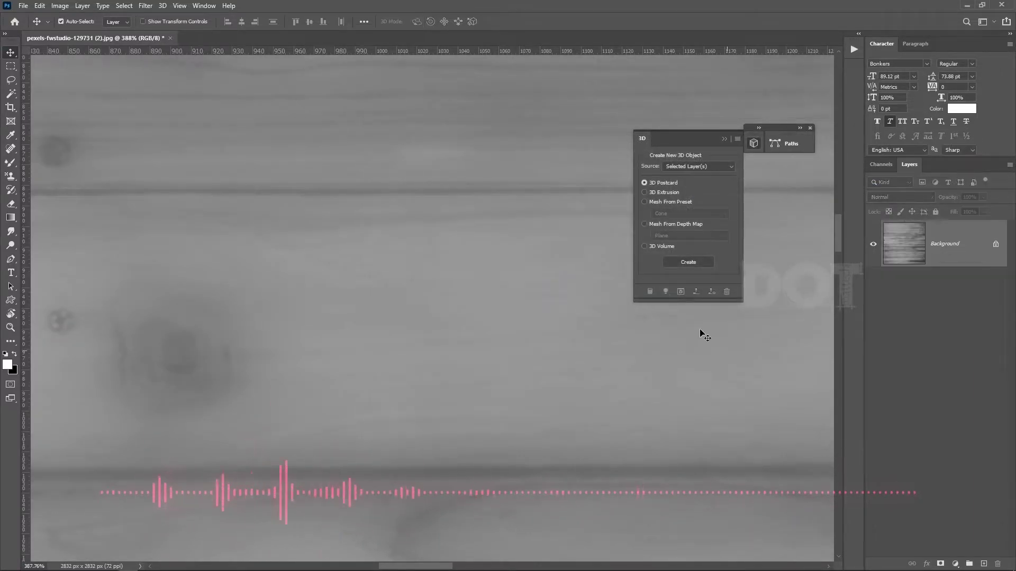
Step: Save the bump map as JPEG 'pexels-fwstudio-129731 BUMP' and switch back to 3ds Max
scroll(365, 286, "down", 2, "alt")
scroll(307, 296, "down", 2, "alt")
scroll(296, 299, "down", 2, "alt")
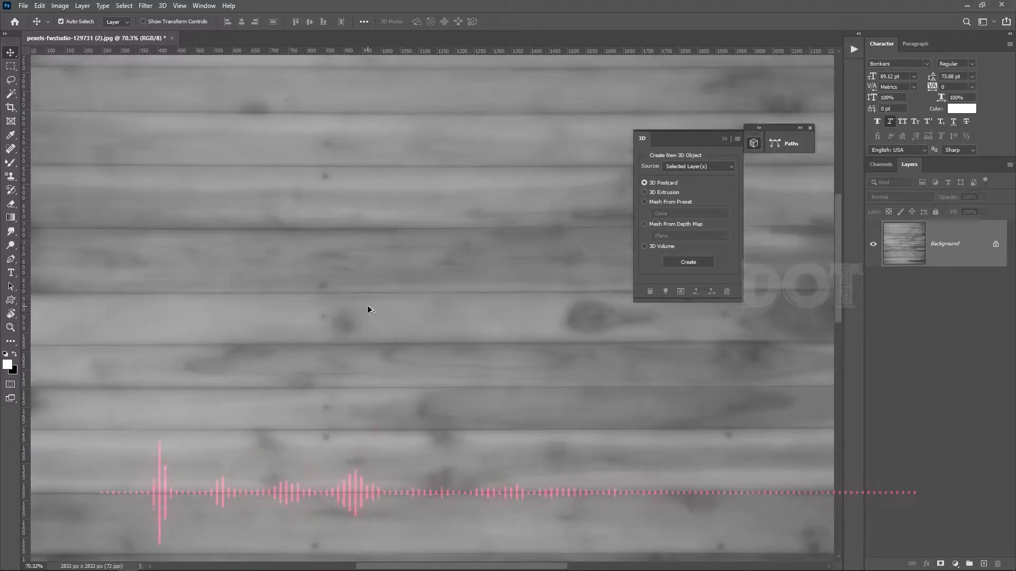
scroll(383, 310, "down", 2, "alt")
left_click(23, 7)
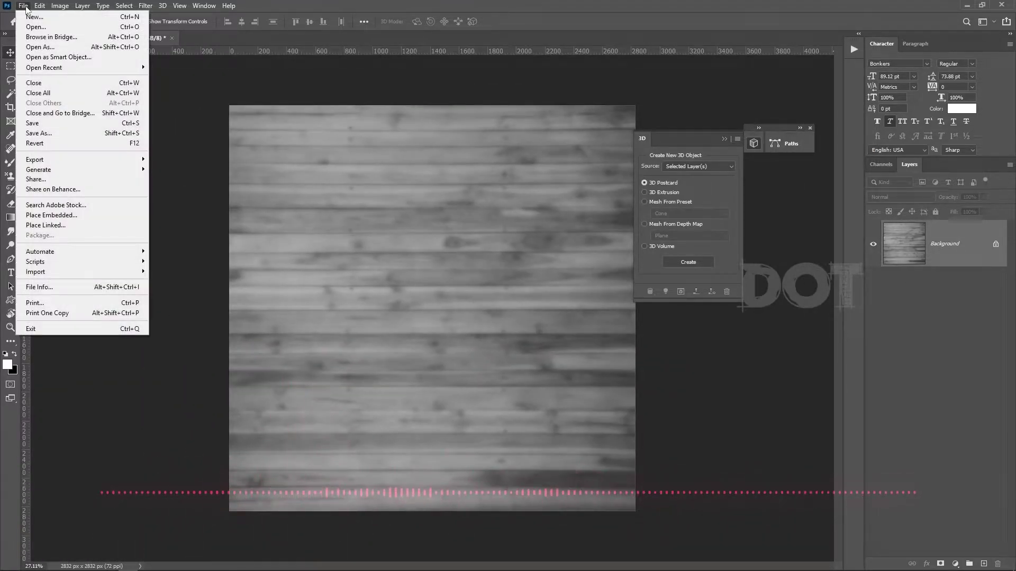
left_click(59, 134)
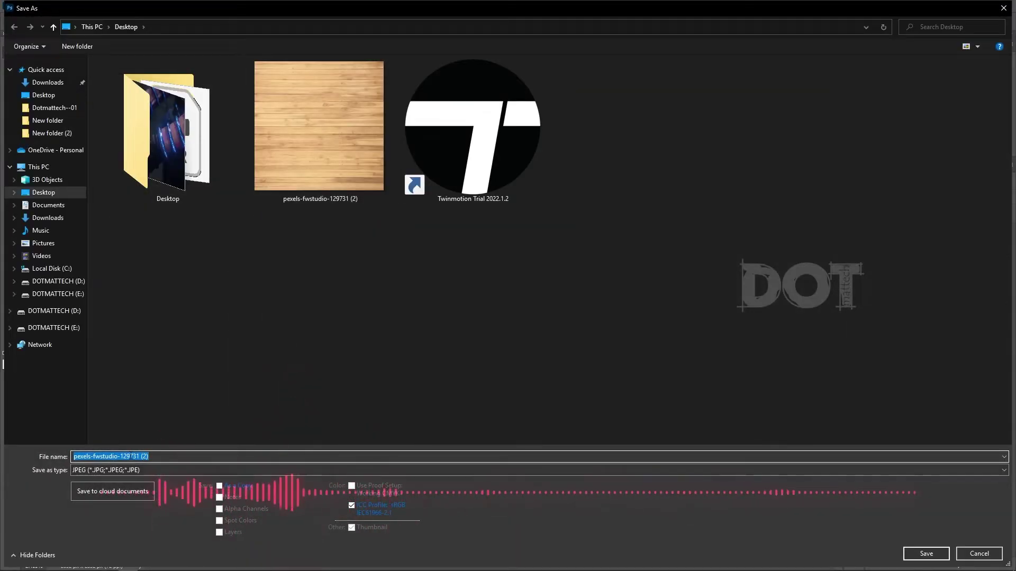
left_click(154, 453)
key("BackSpace")
key("BackSpace")
key("BackSpace")
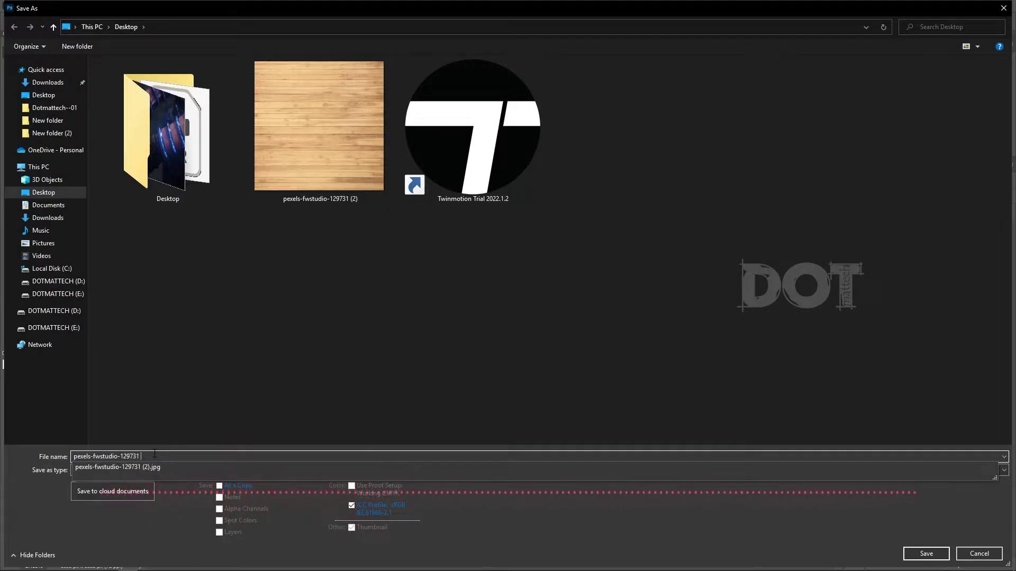
type("BUMP")
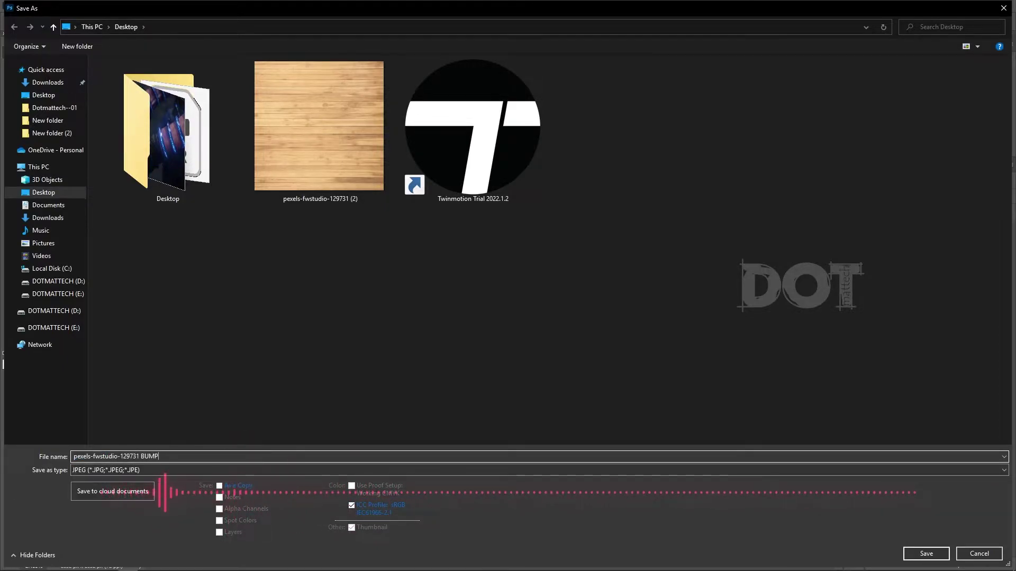
key("Return")
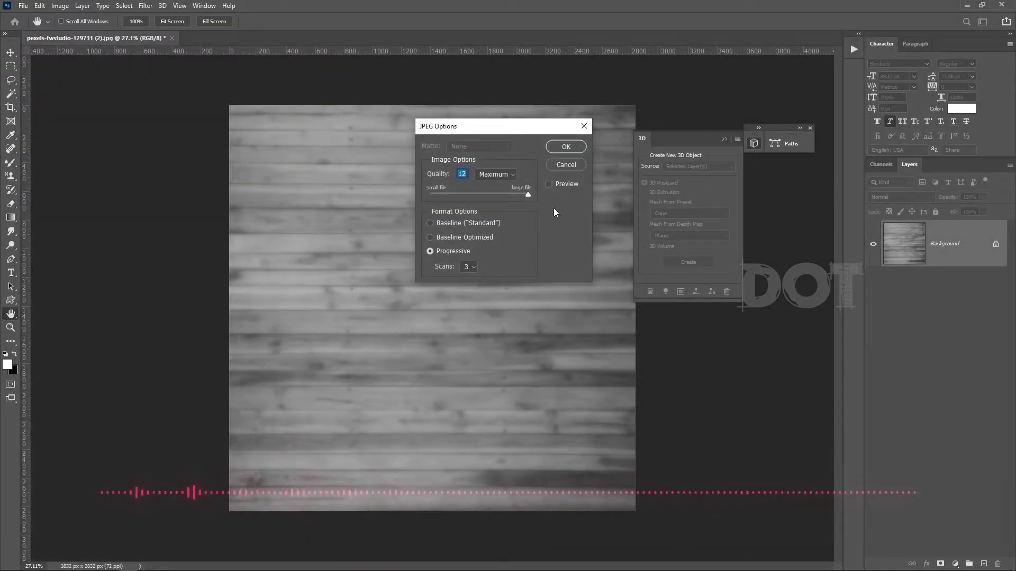
key("alt+Tab")
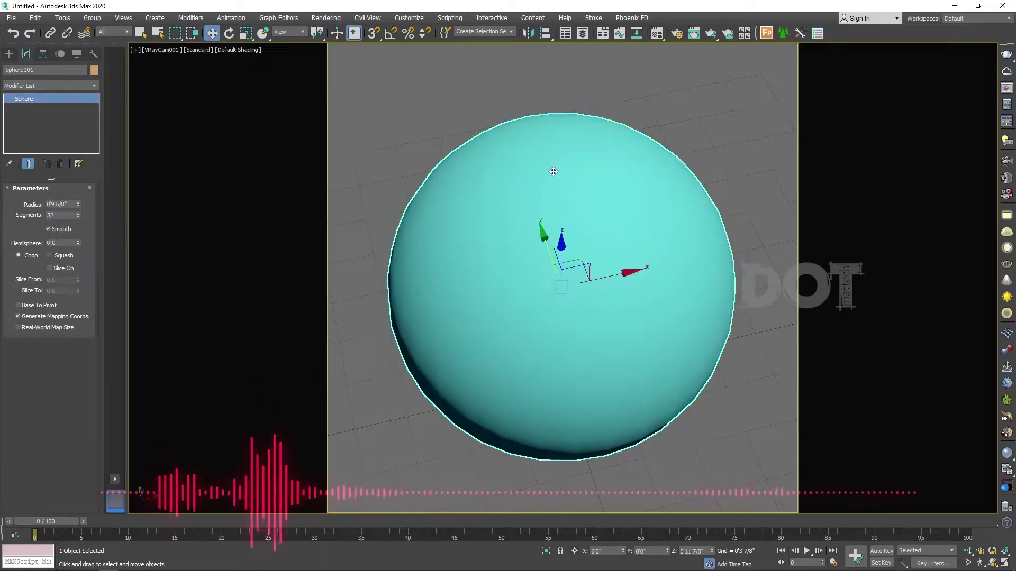
Step: Open the Material Editor and name the first sample slot's VRayMtl WoodMTL
key("m")
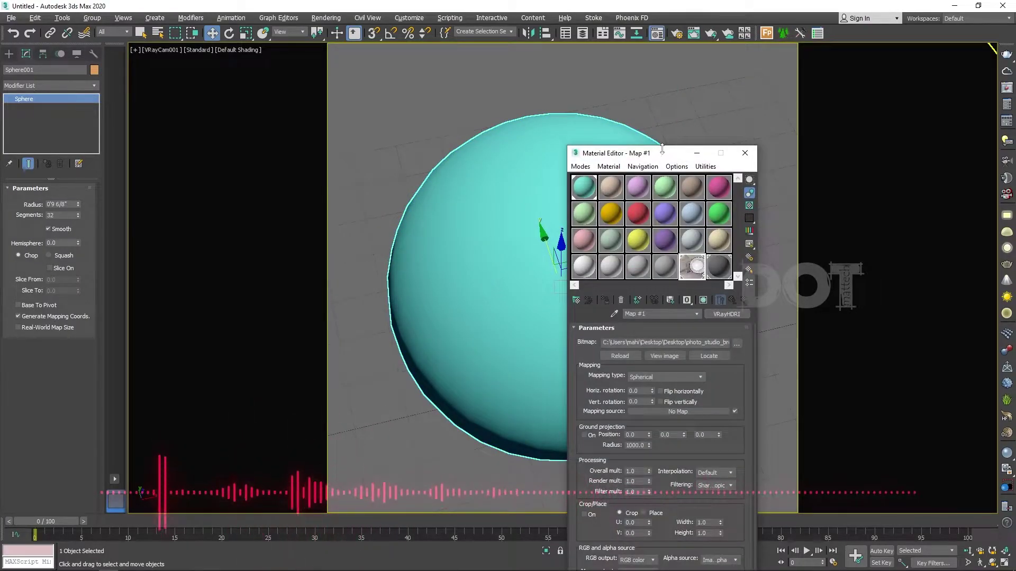
left_click_drag(662, 149, 881, 124)
left_click(805, 165)
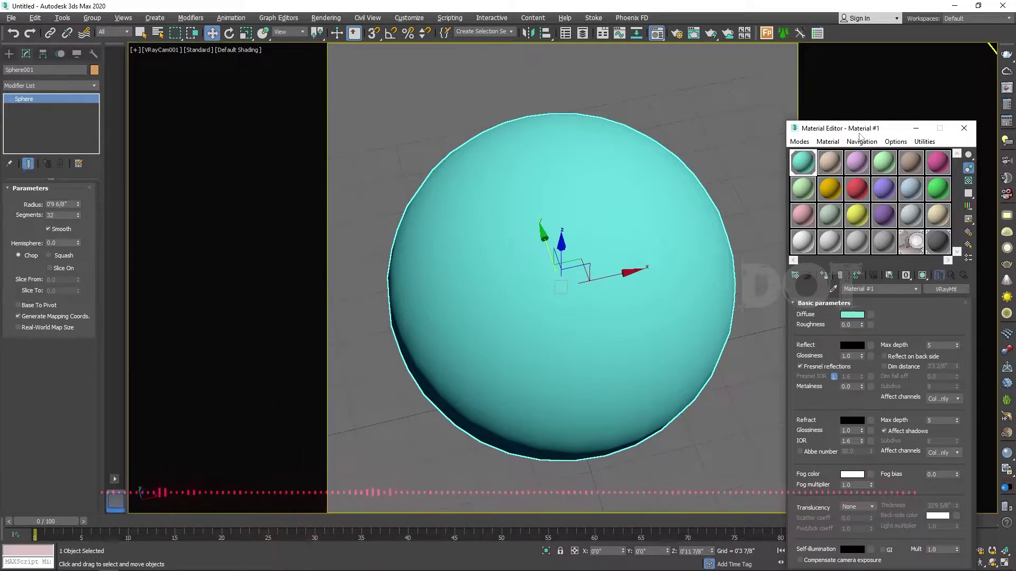
left_click_drag(864, 136, 778, 97)
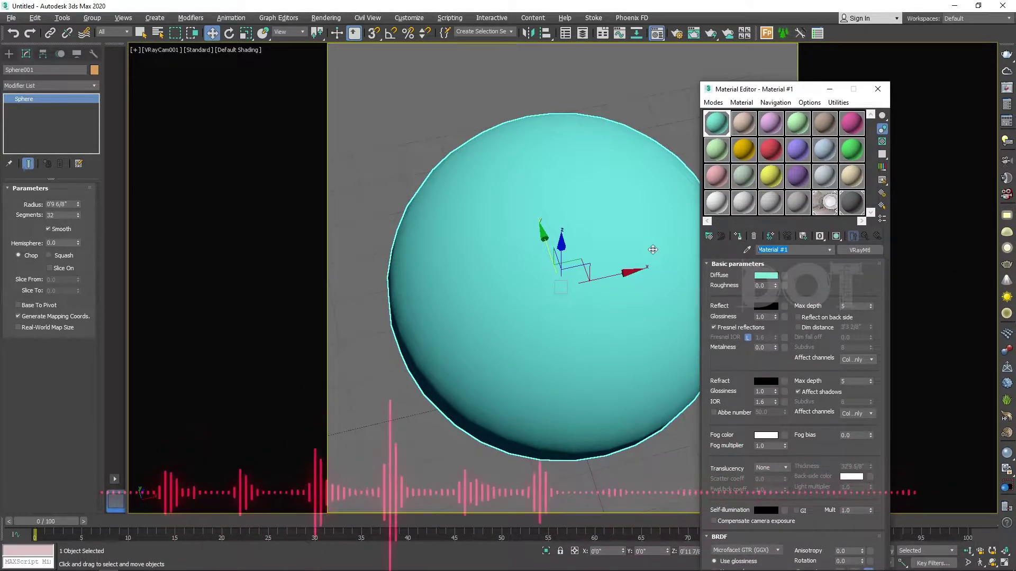
type("Wooo")
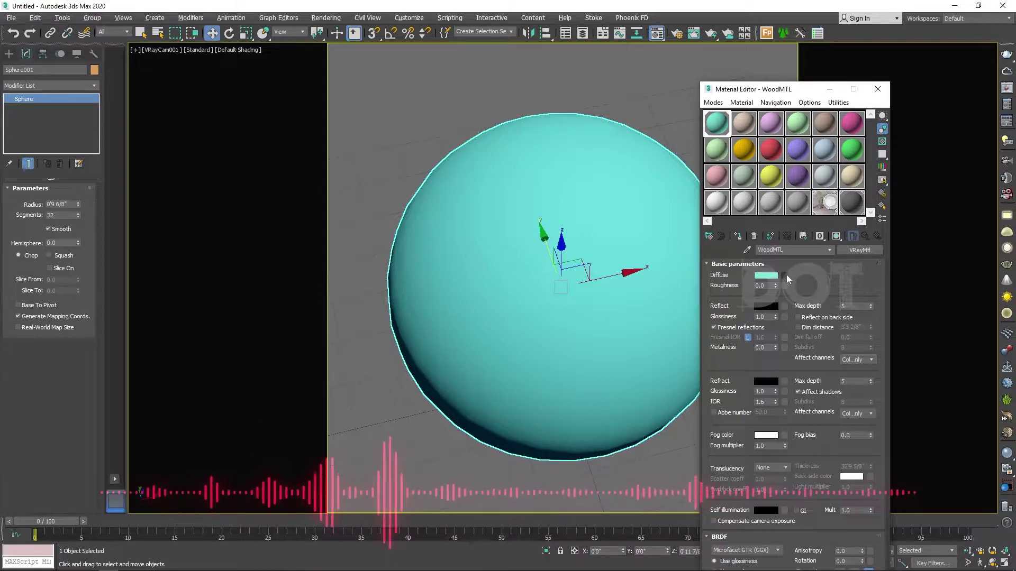
Step: Put a Bitmap of pexels-fwstudio-129731 (2).jpg in WoodMTL's Diffuse slot and preview it
left_click(764, 265)
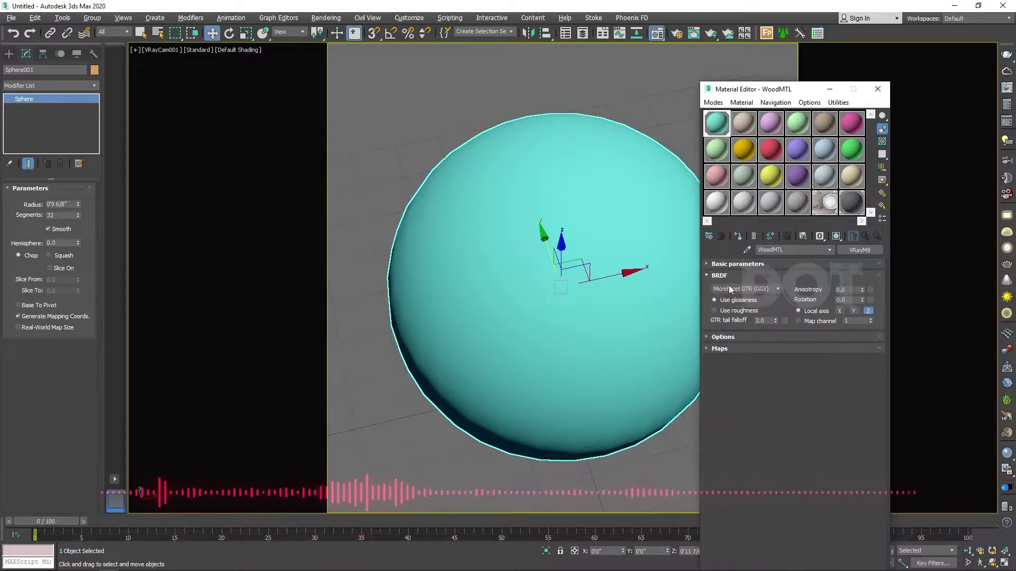
left_click(736, 352)
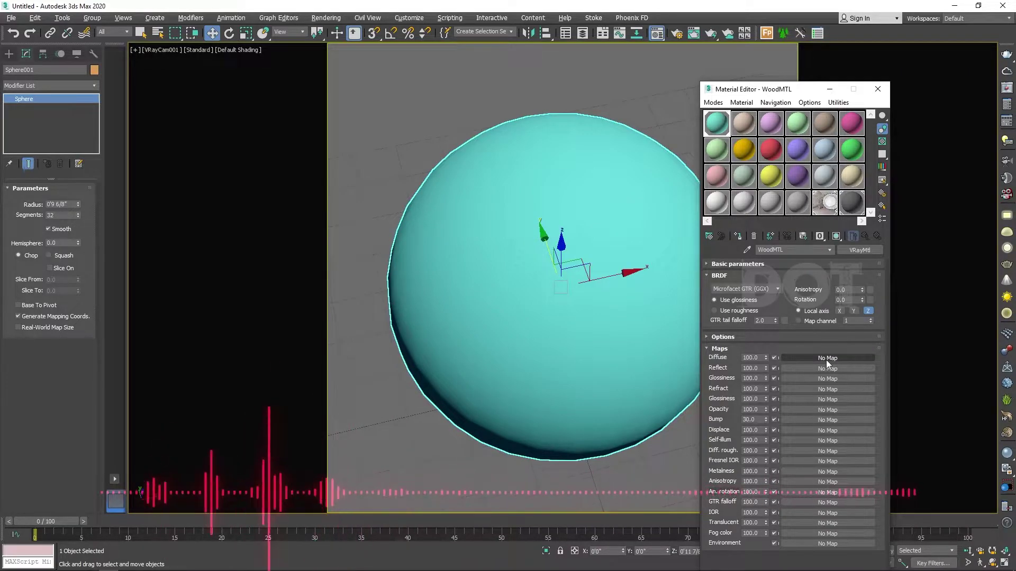
left_click(827, 360)
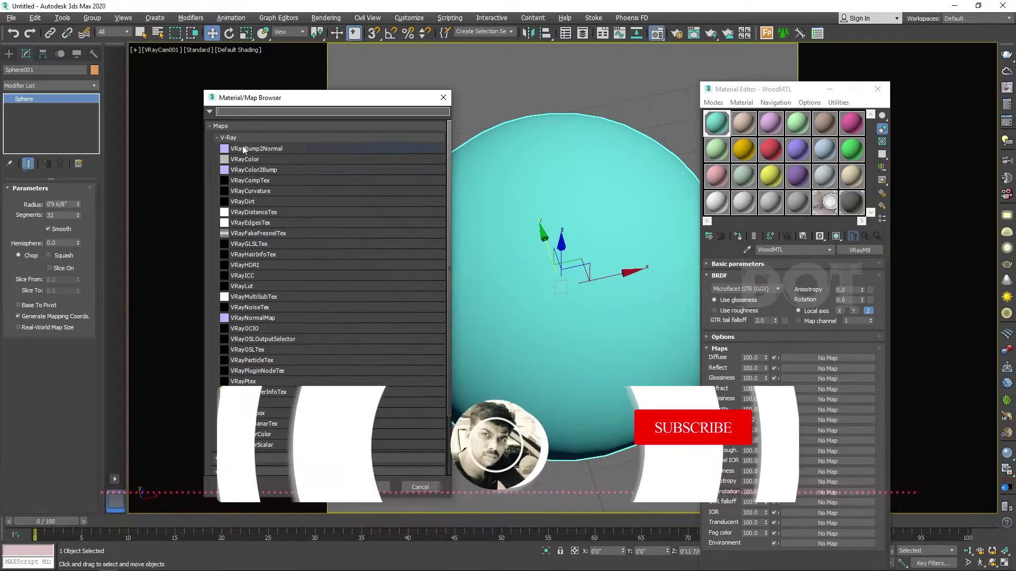
left_click(216, 137)
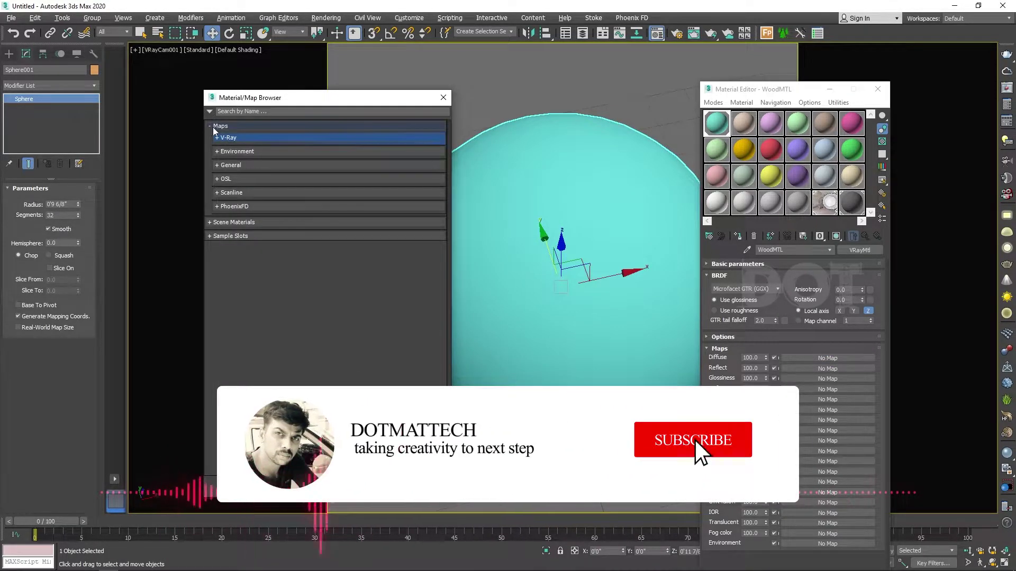
left_click(228, 165)
double_click(243, 189)
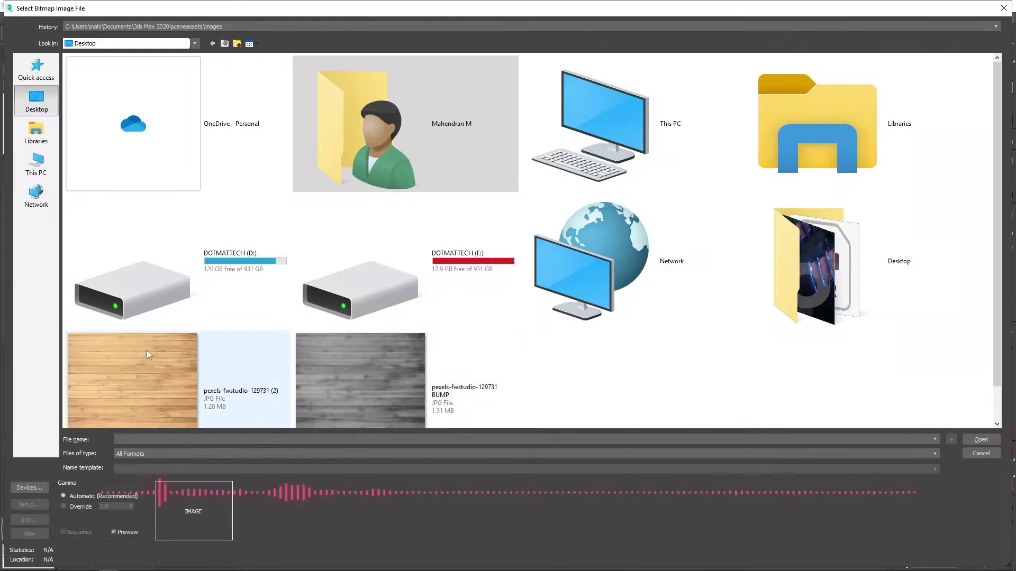
left_click(132, 359)
left_click(981, 440)
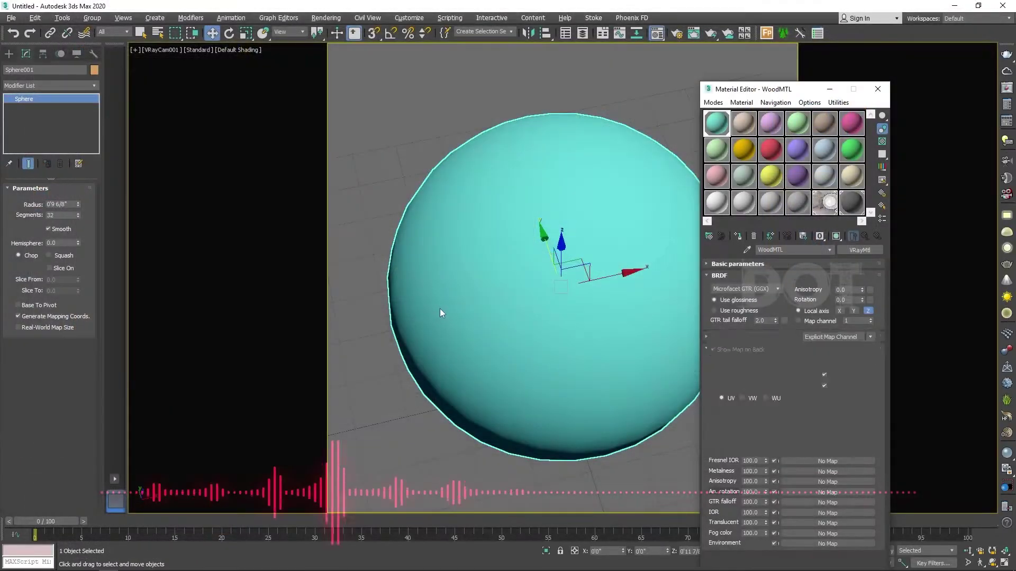
double_click(717, 121)
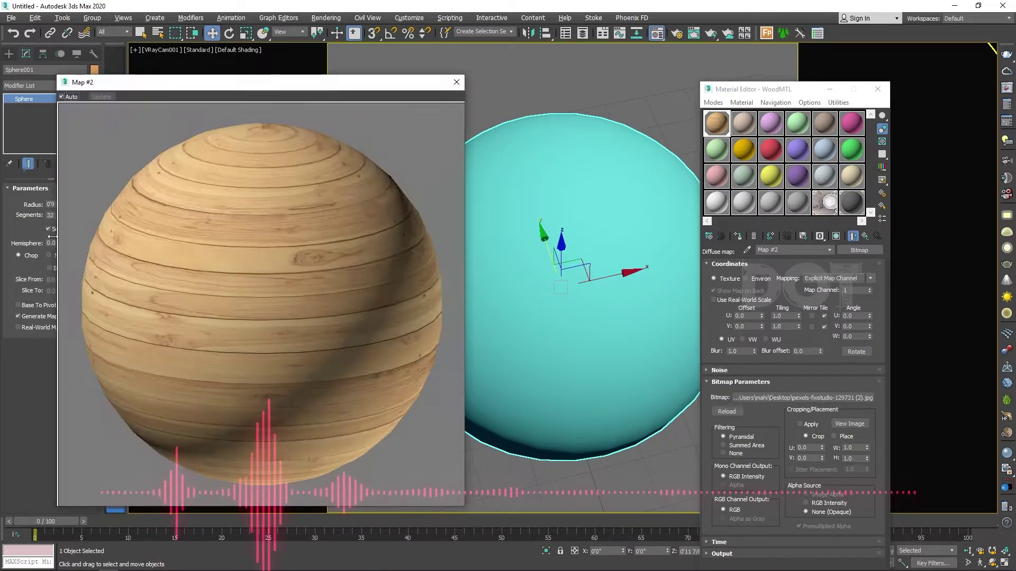
left_click_drag(468, 509, 330, 372)
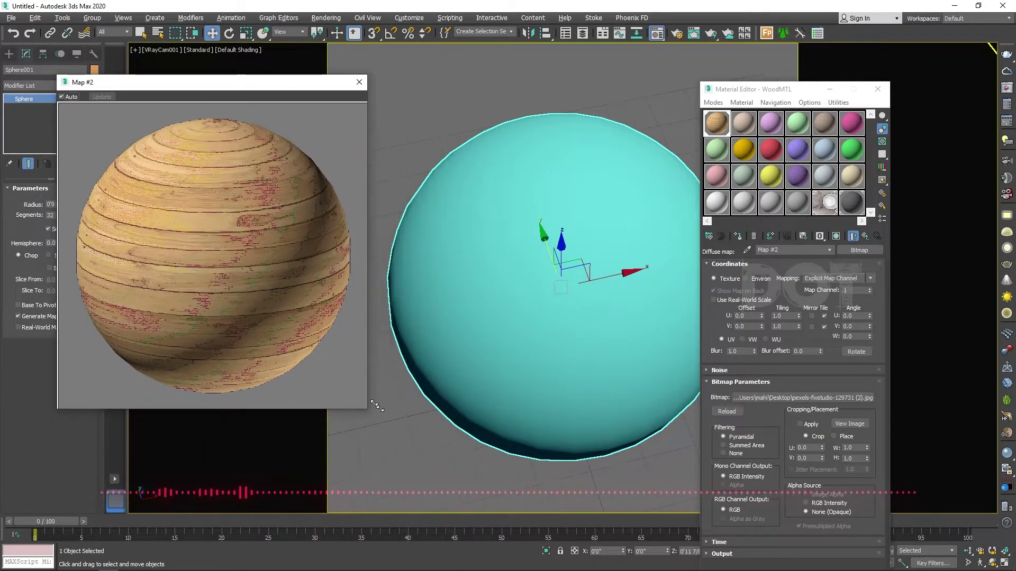
left_click(322, 83)
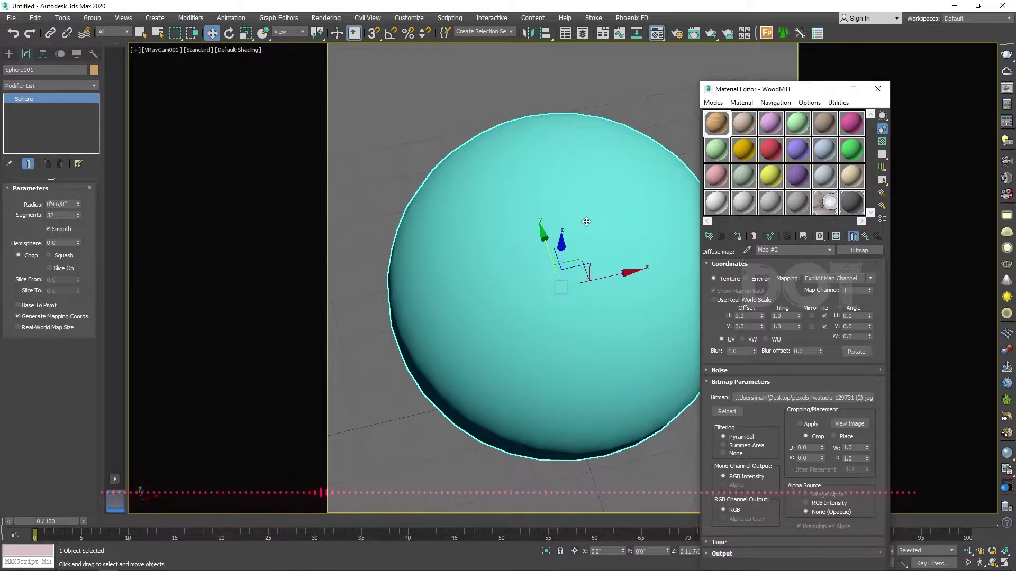
Step: Show WoodMTL's wood texture in the viewport and rotate the sphere about -38° on X
left_click(587, 293)
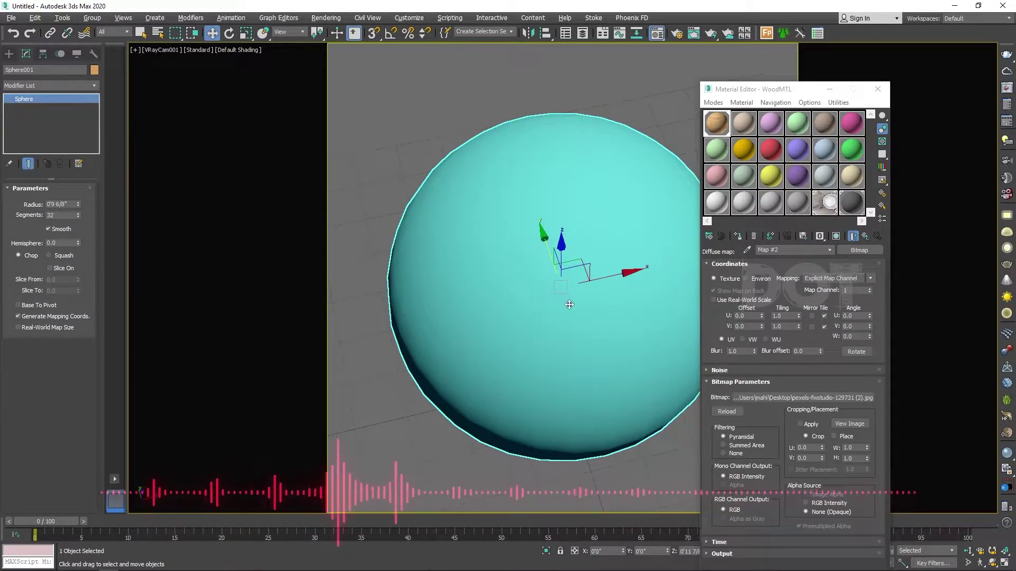
left_click(865, 236)
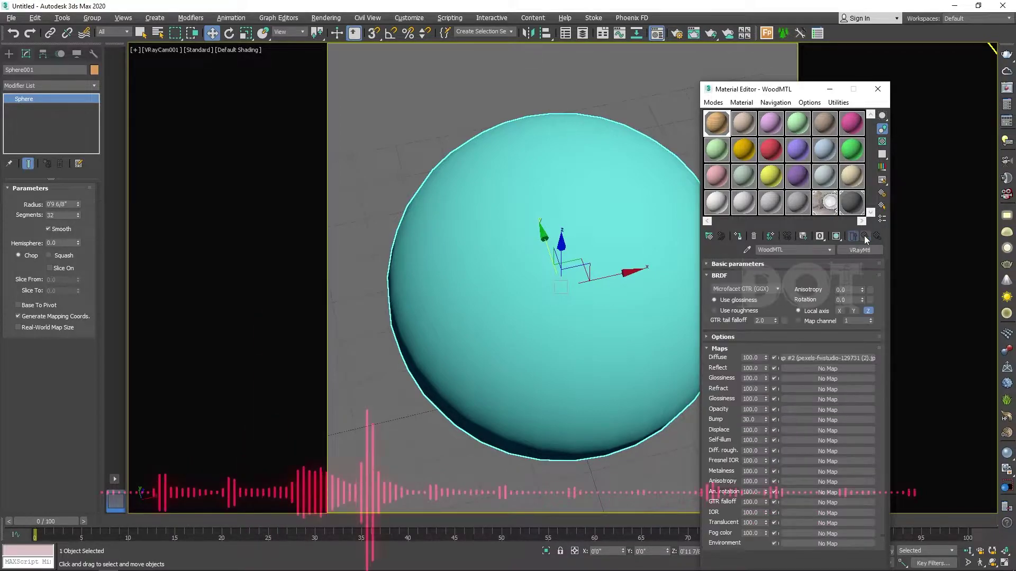
left_click(838, 236)
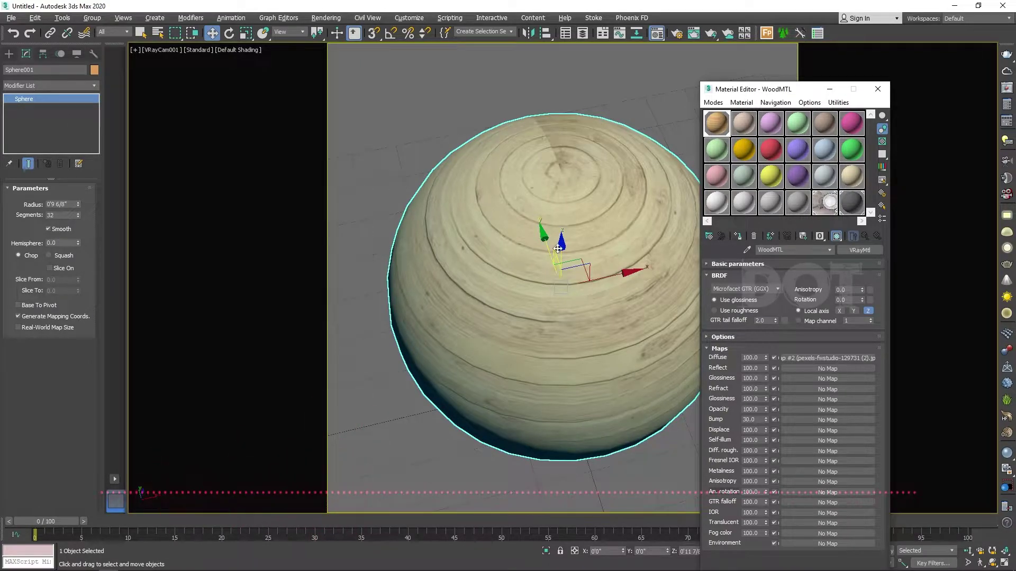
key("e")
left_click_drag(562, 246, 570, 266)
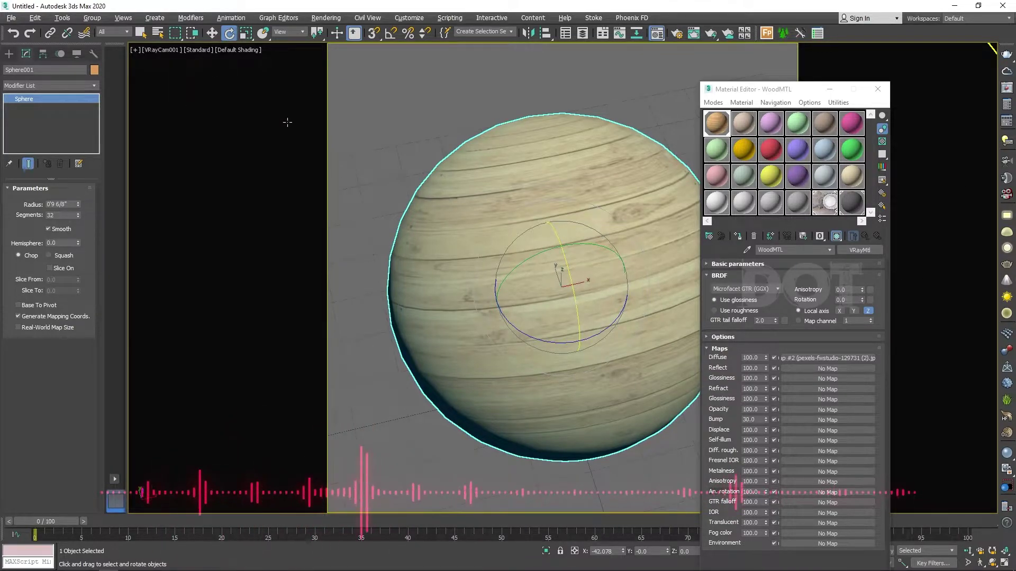
Step: Start V-Ray IPR interactive rendering in the camera viewport, minimizing the messages window
left_click(199, 50)
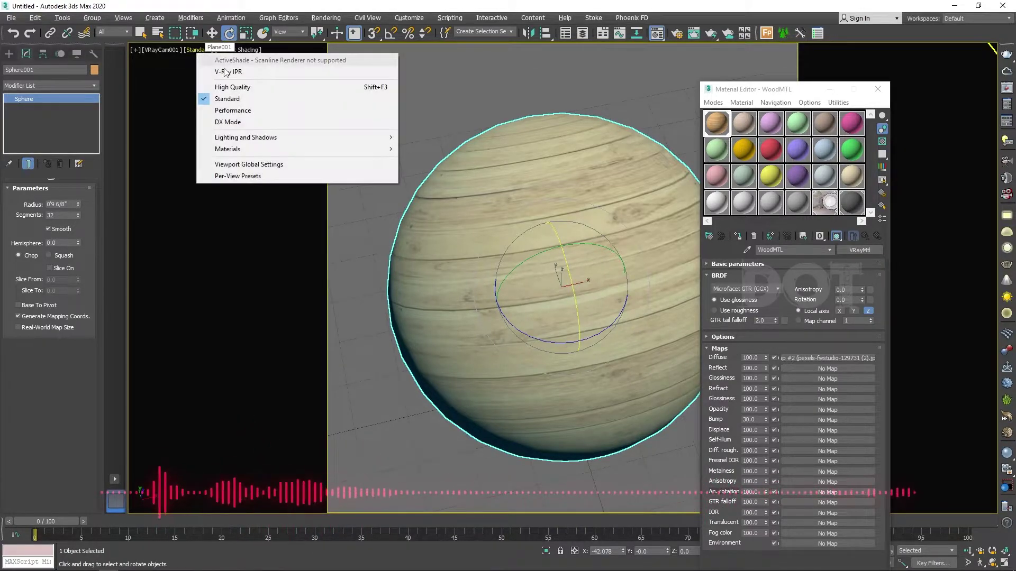
left_click(240, 73)
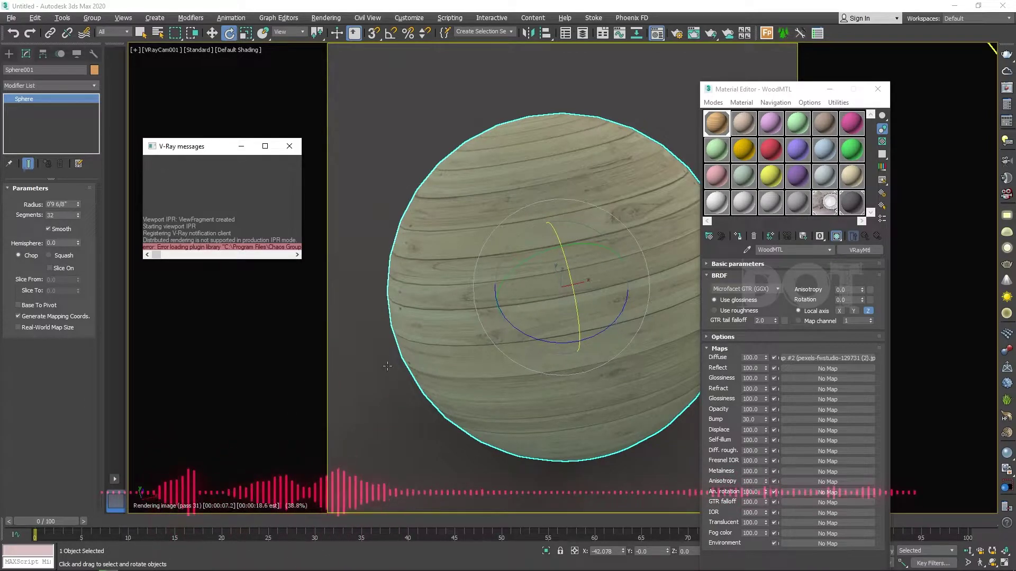
left_click(241, 146)
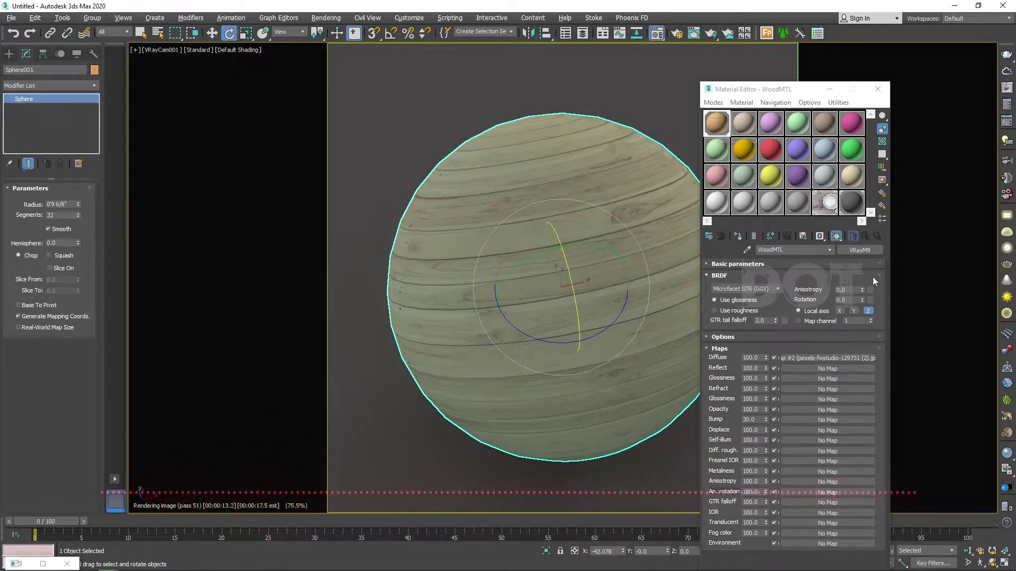
left_click(754, 263)
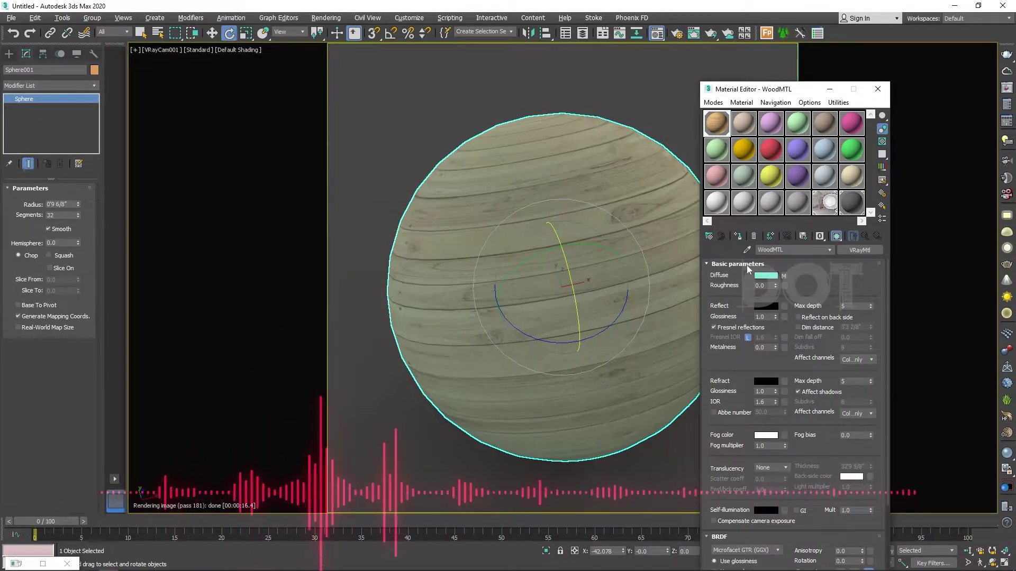
Step: Set WoodMTL's Reflect colour to mid grey with Value 125
left_click(767, 306)
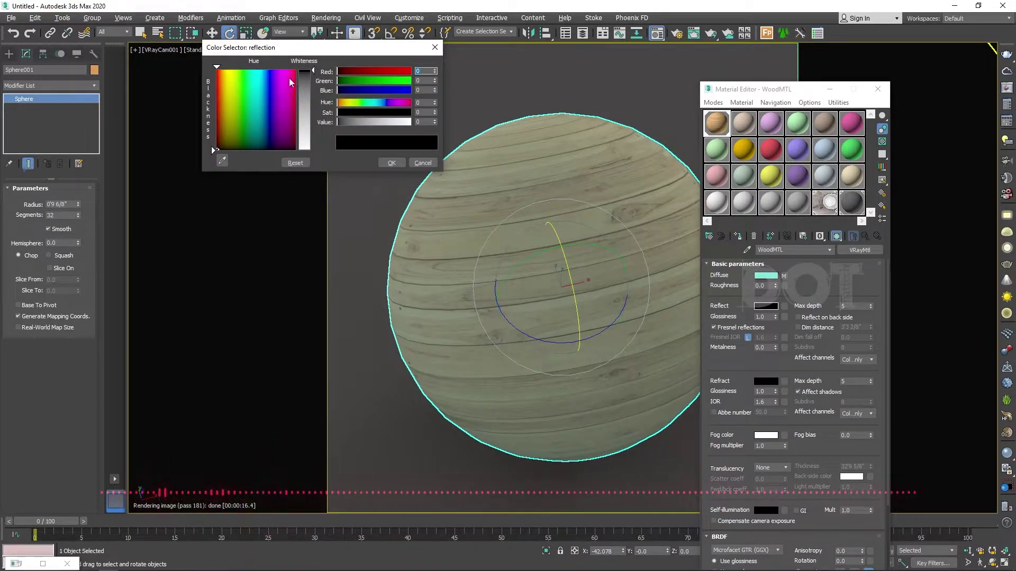
left_click_drag(311, 72, 310, 151)
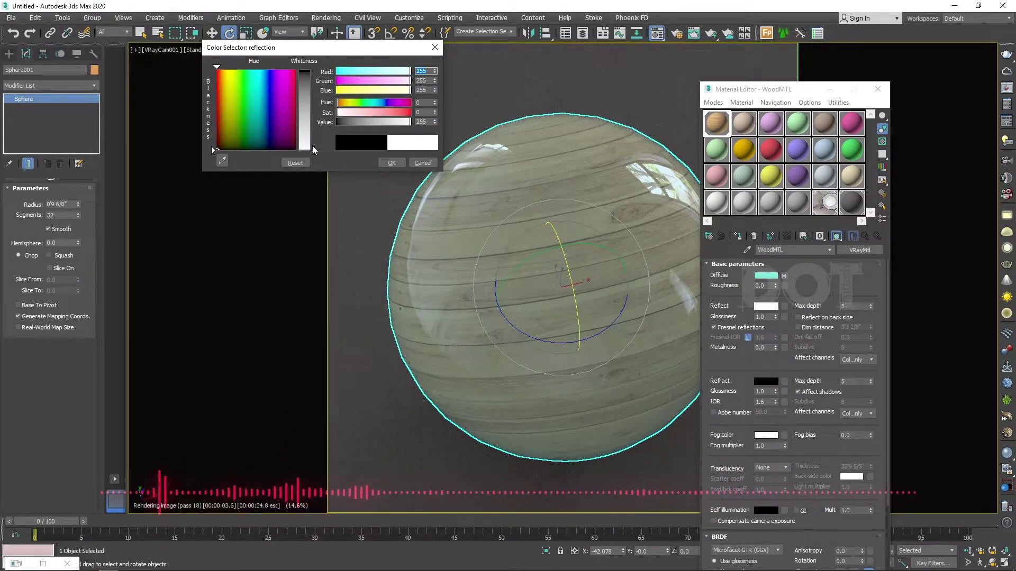
left_click_drag(314, 151, 313, 110)
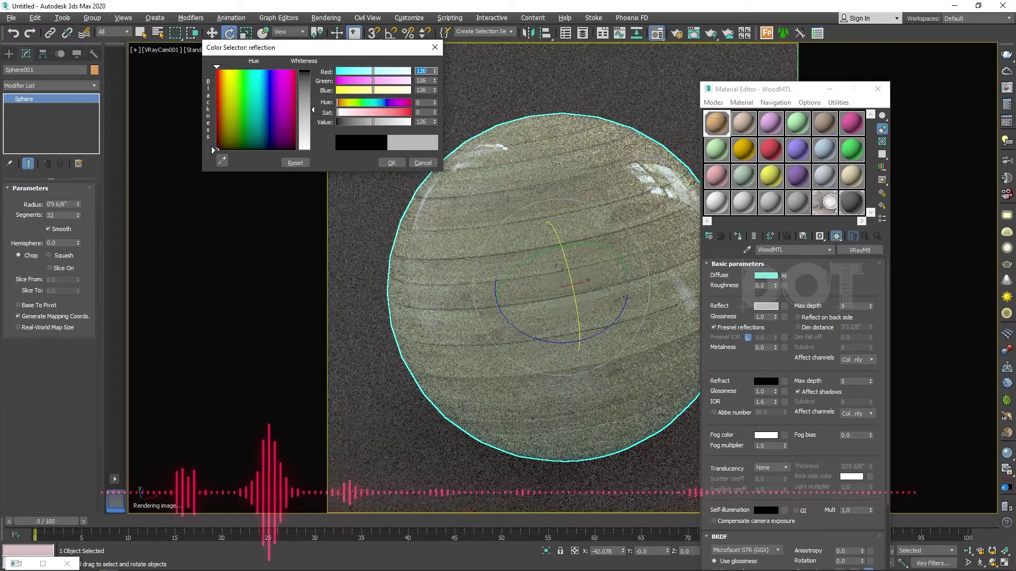
left_click_drag(373, 122, 364, 122)
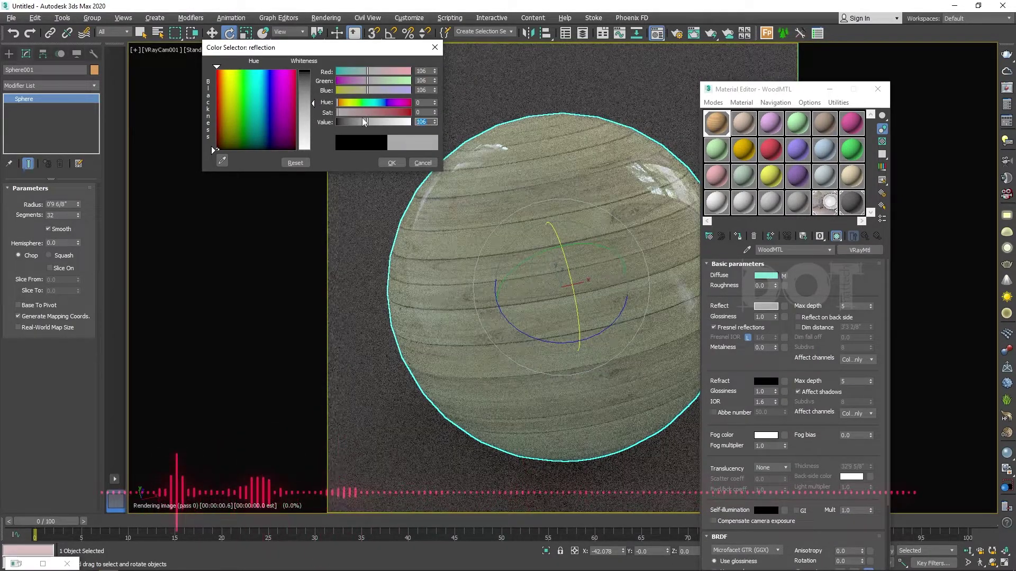
type("125")
key("Return")
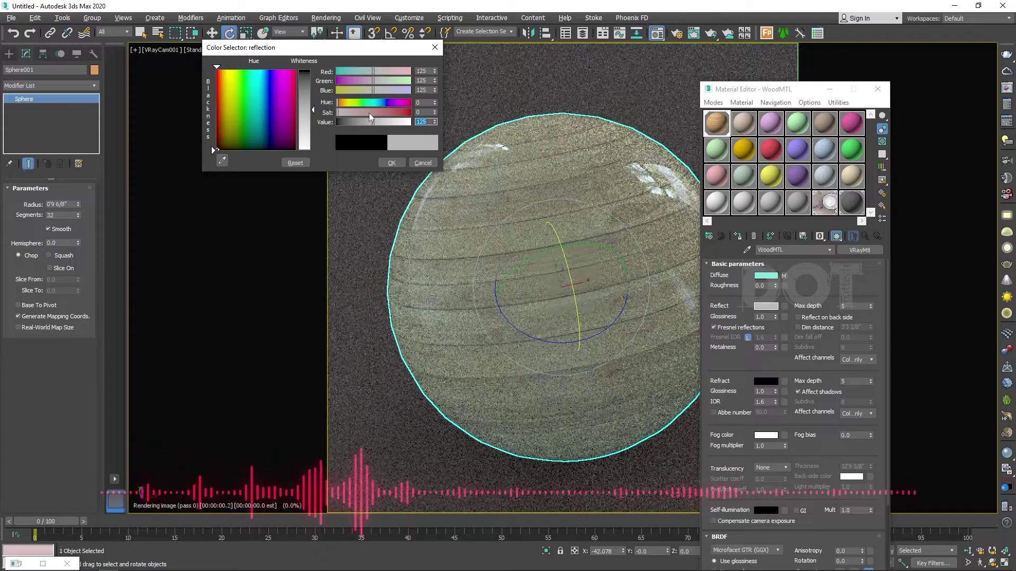
left_click(391, 163)
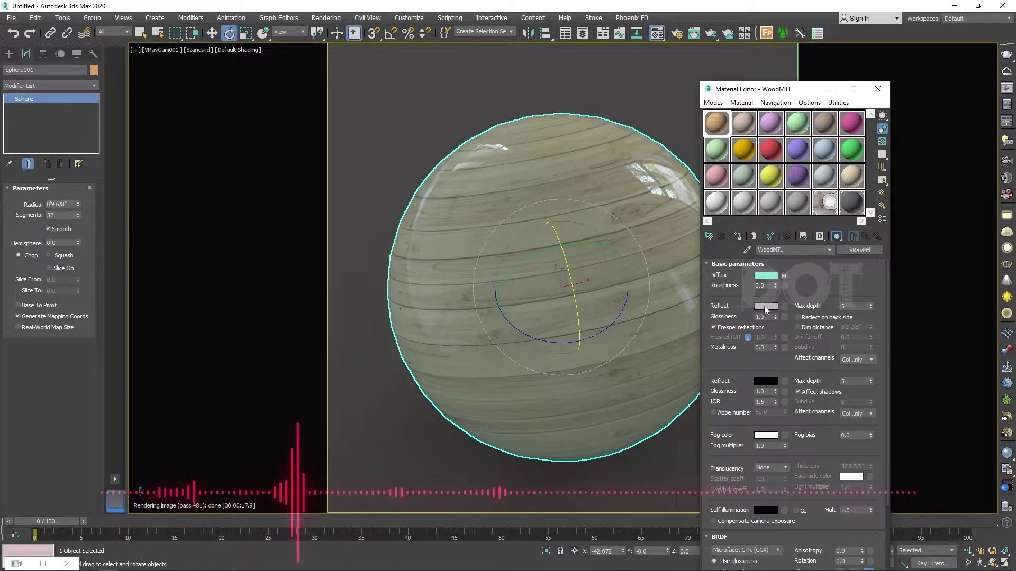
Step: Unlock Fresnel IOR, try 0.5 and 8, then settle on 1.6
left_click(748, 338)
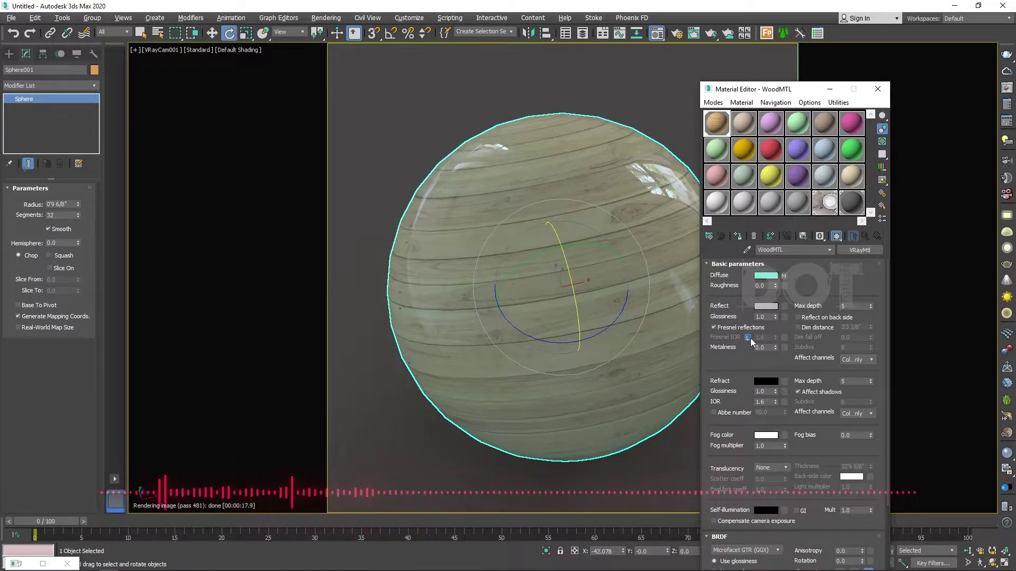
left_click(762, 338)
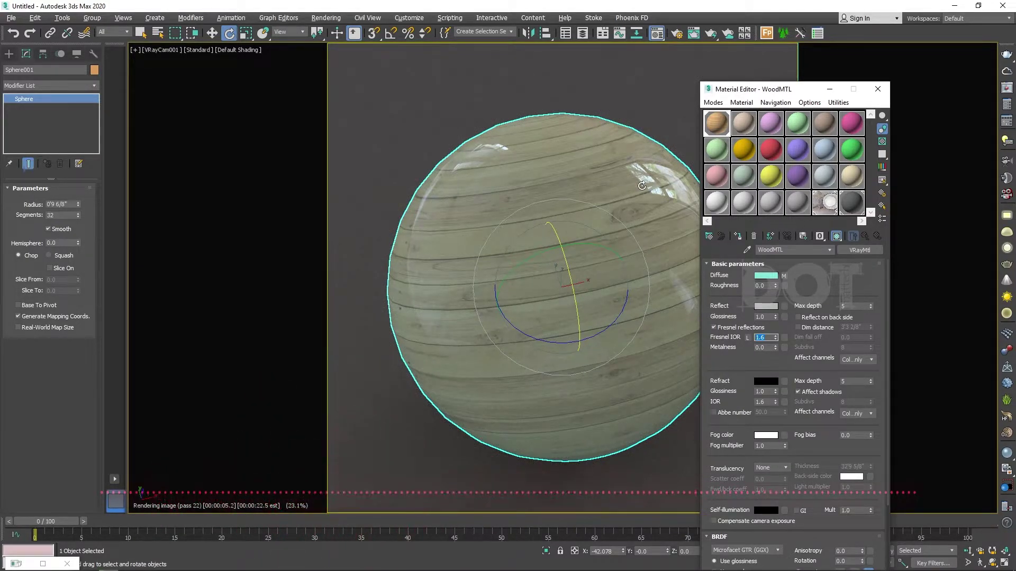
type("0.5")
key("Return")
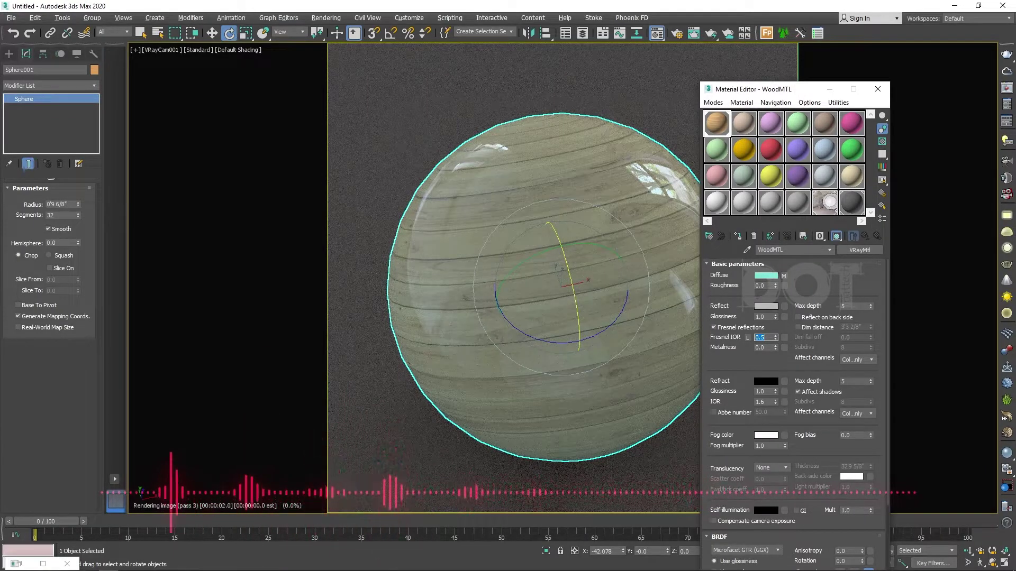
type("8")
key("Return")
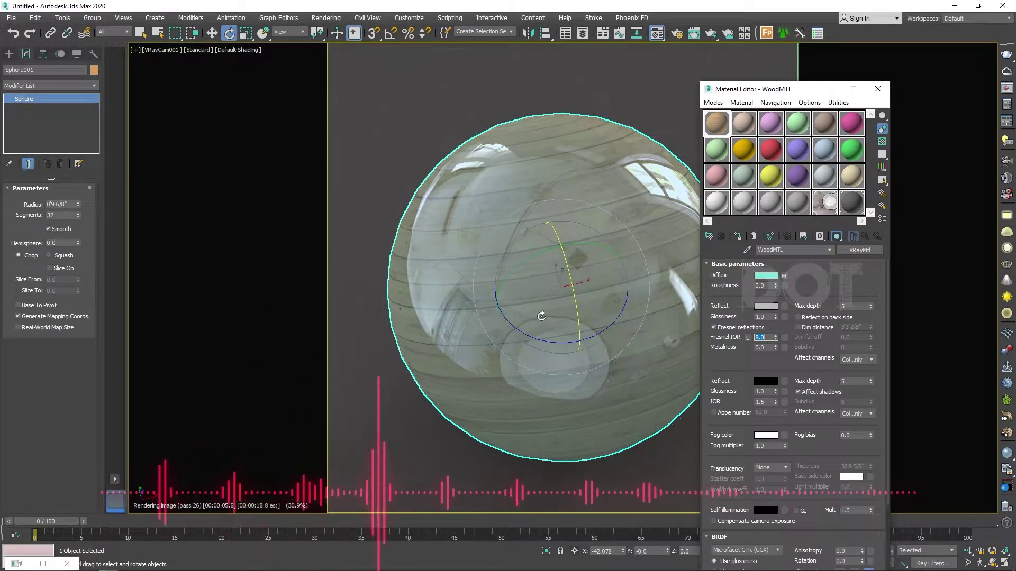
type("1.6")
key("Return")
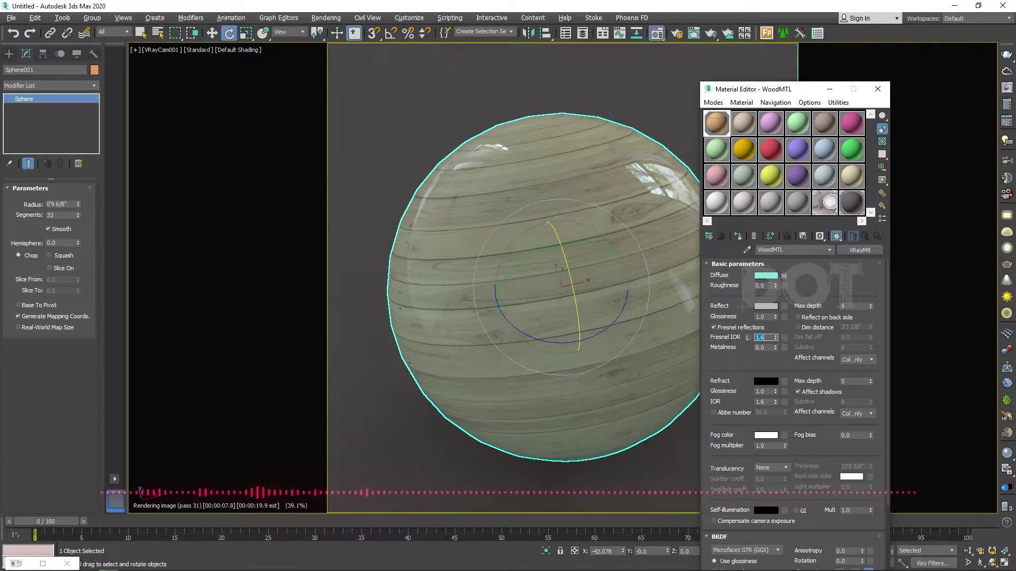
left_click_drag(755, 369, 755, 217)
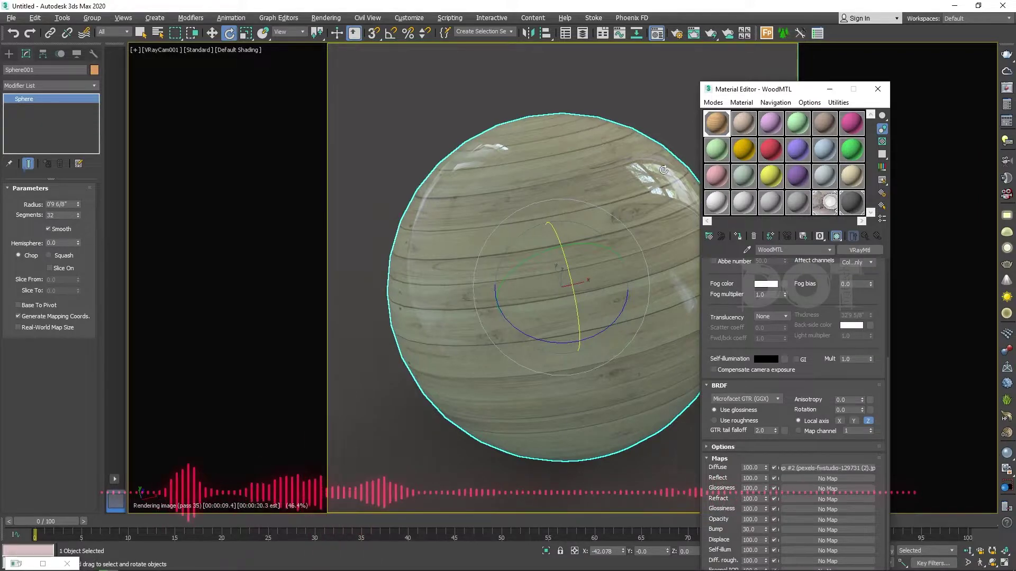
Step: Set WoodMTL's BRDF type to Ward, after briefly trying Blinn
left_click(750, 398)
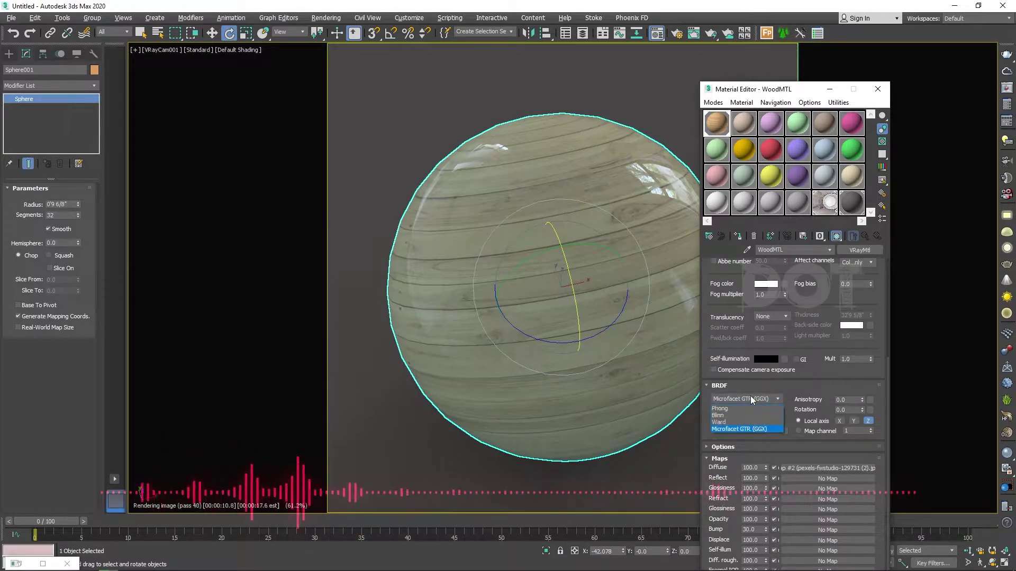
left_click(726, 422)
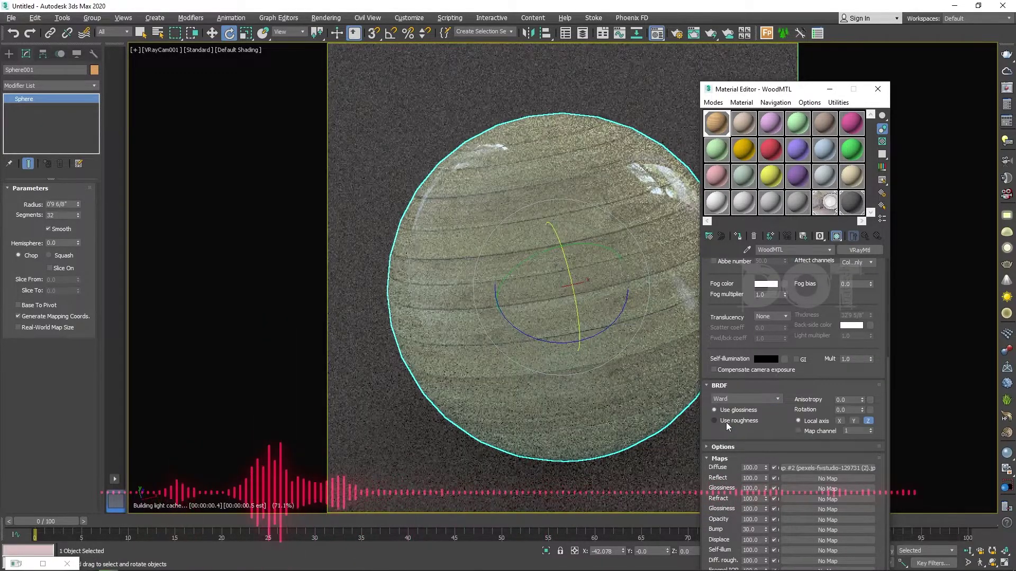
left_click(744, 399)
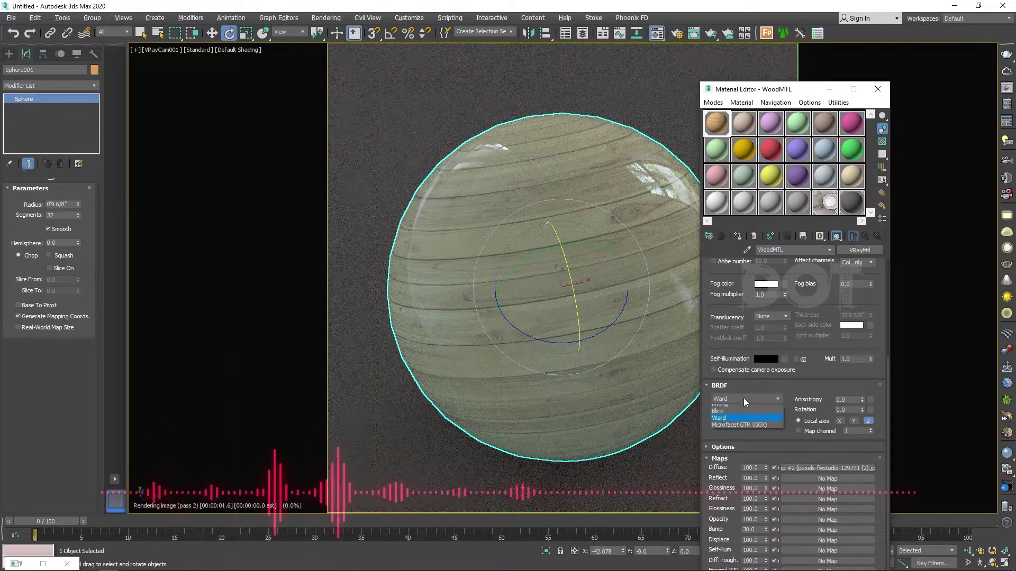
left_click(725, 417)
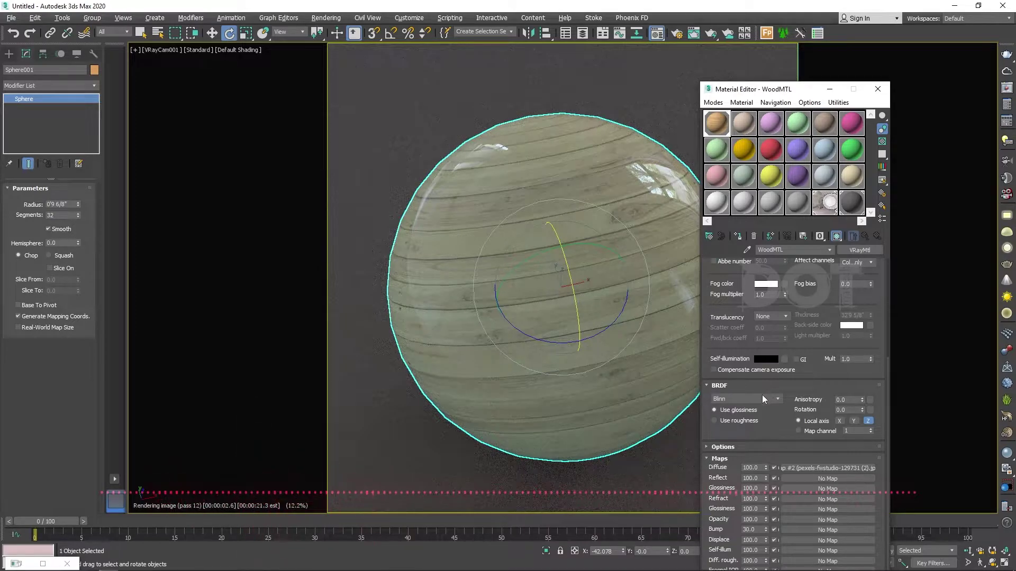
left_click(762, 398)
left_click(738, 422)
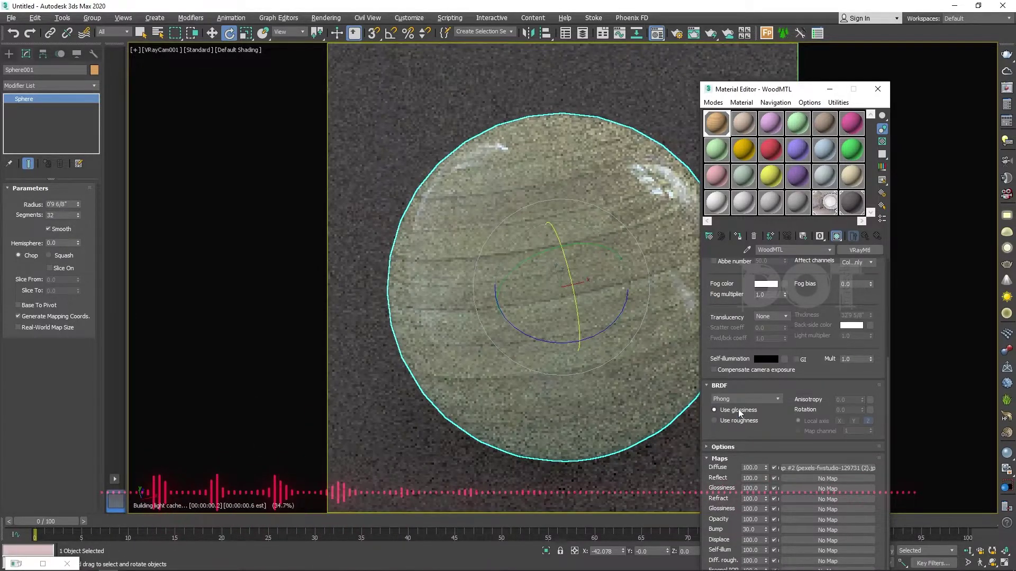
scroll(733, 397, "down", 1)
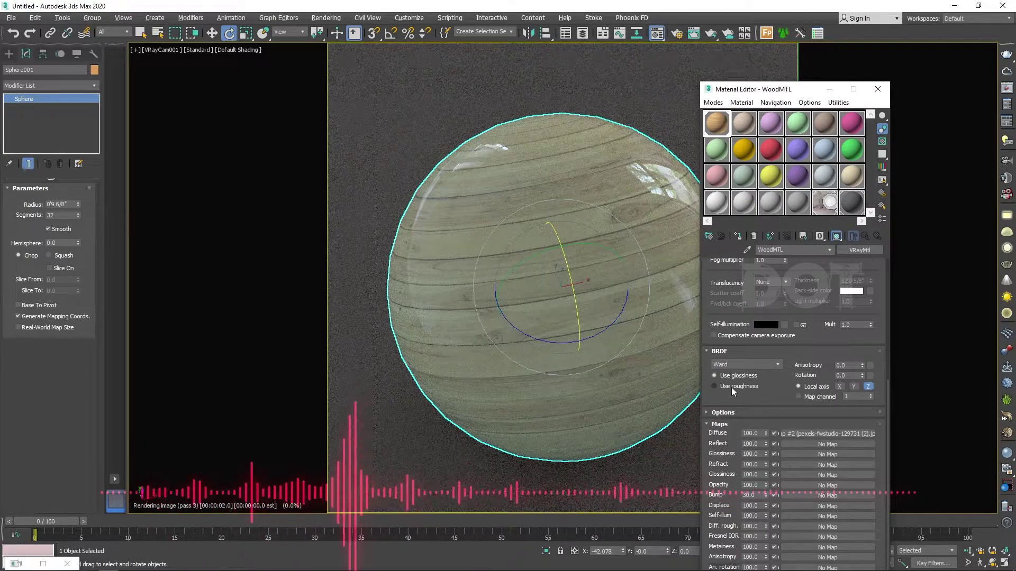
left_click(729, 351)
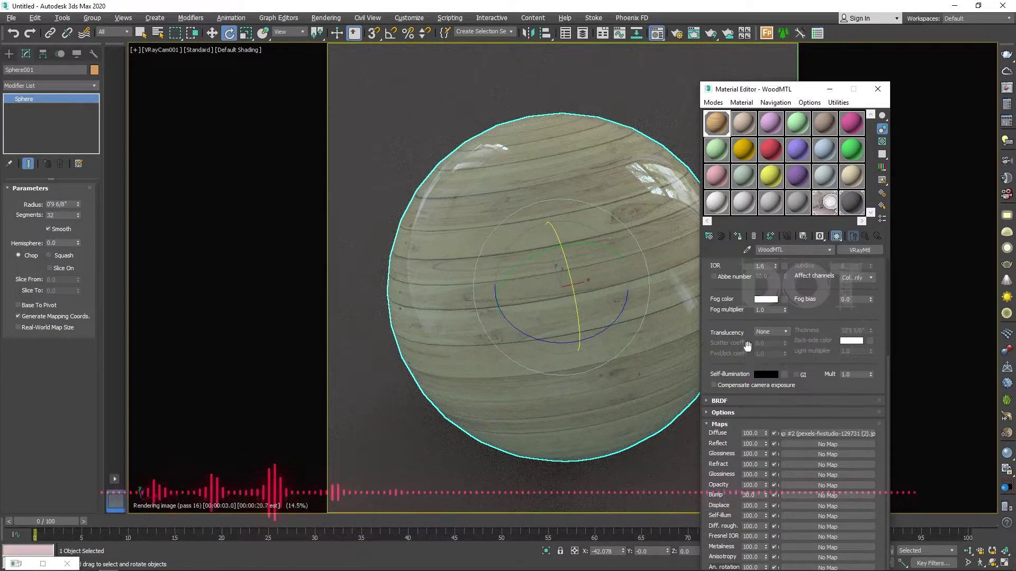
Step: In Options, turn off Glossy Fresnel and fog system units scaling, and set Cutoff to 0.01
left_click(750, 411)
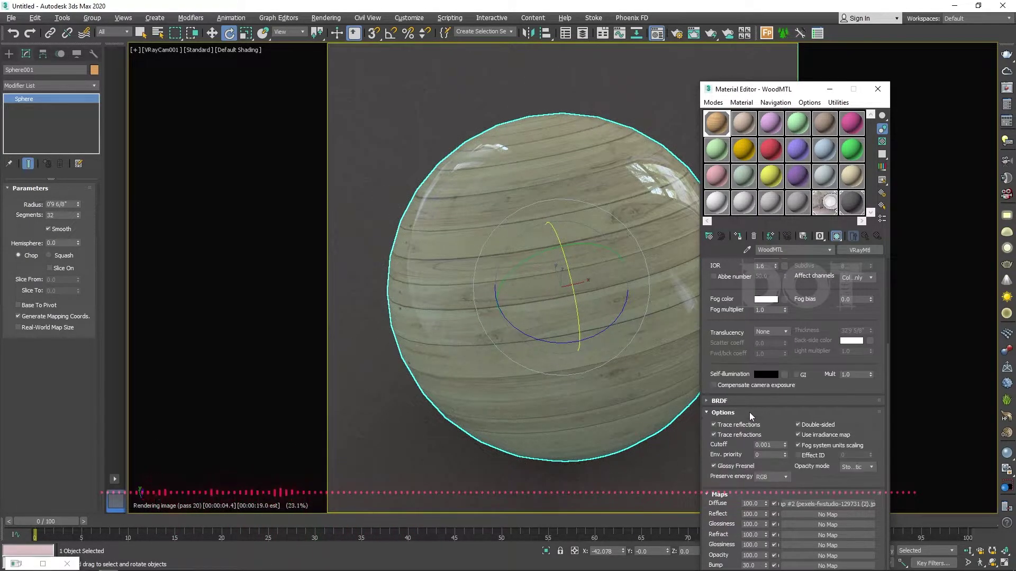
left_click(746, 469)
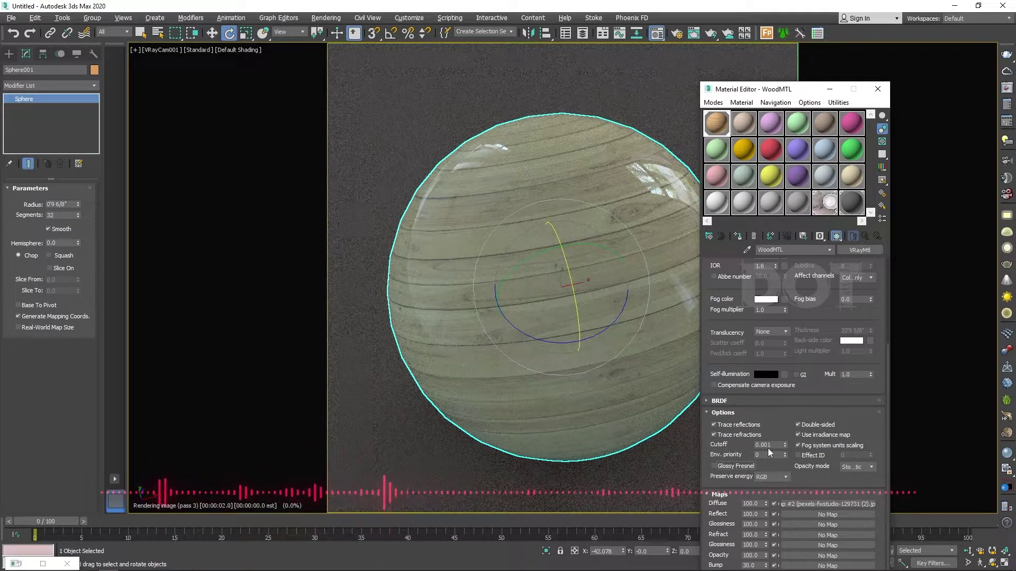
double_click(764, 445)
type(".01")
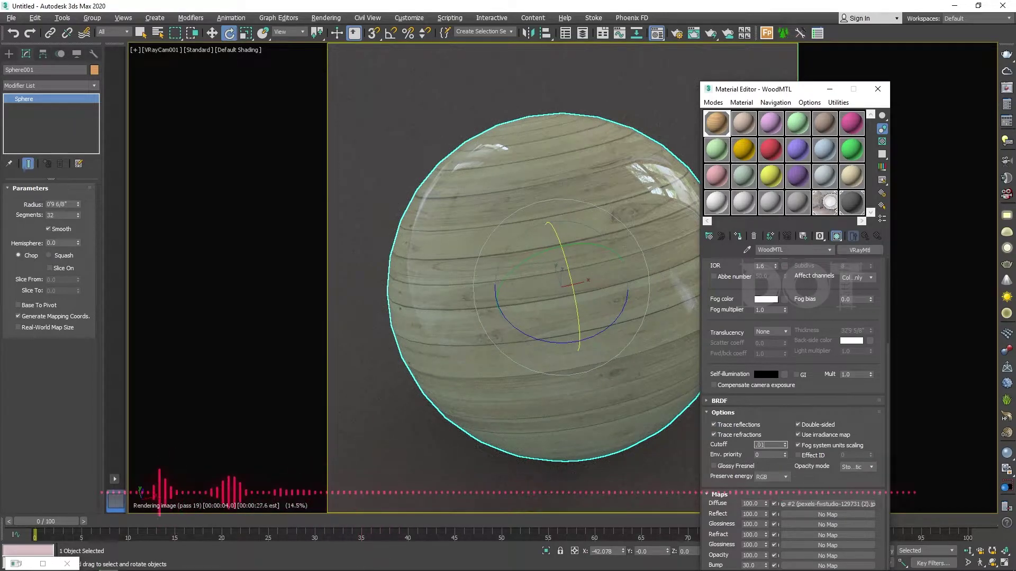
key("Return")
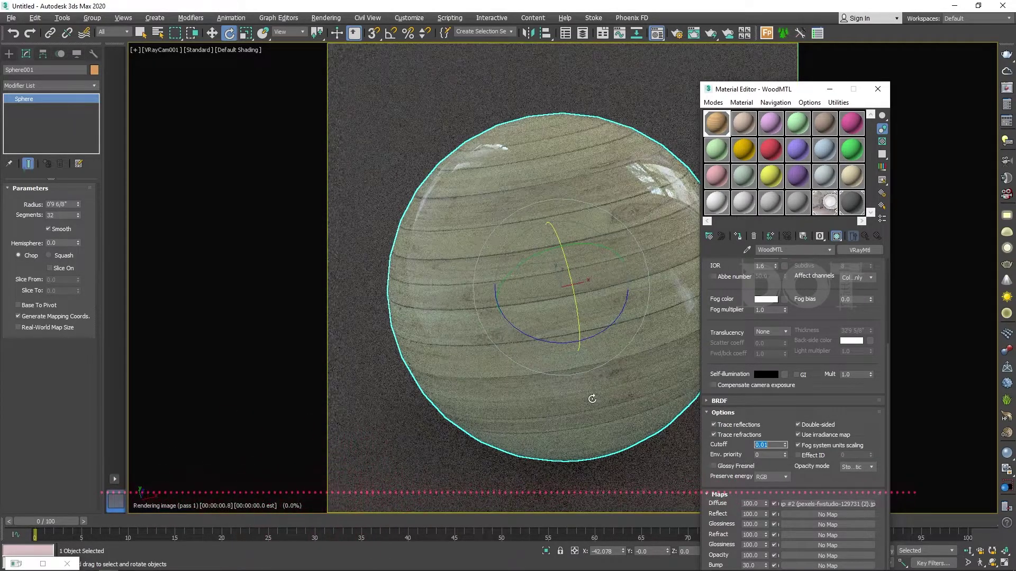
left_click(812, 448)
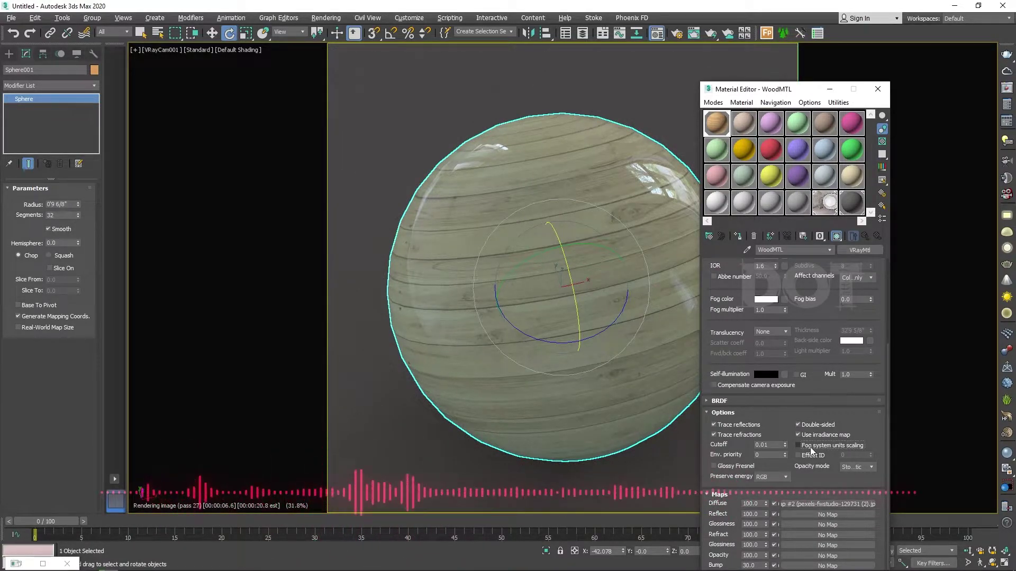
left_click(767, 413)
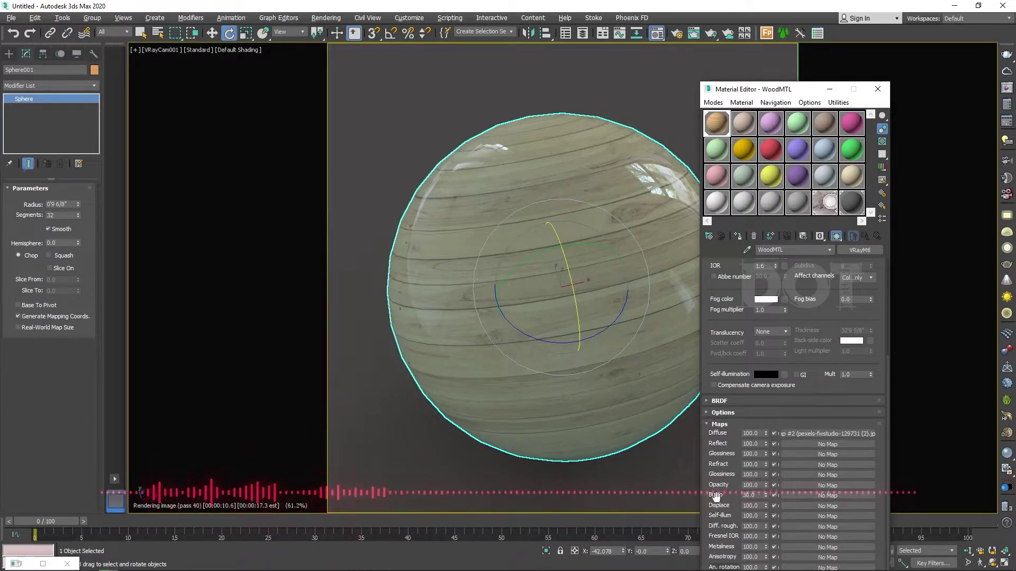
Step: Load pexels-fwstudio-129731 BUMP.jpg as a Bitmap in WoodMTL's Bump slot, then disable the bump map
left_click(814, 495)
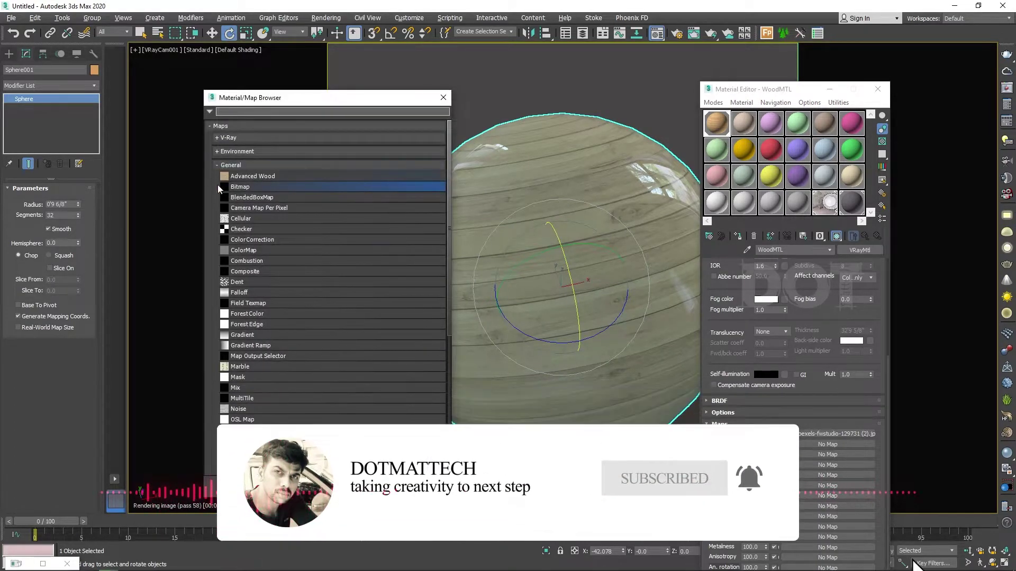
double_click(219, 187)
double_click(449, 162)
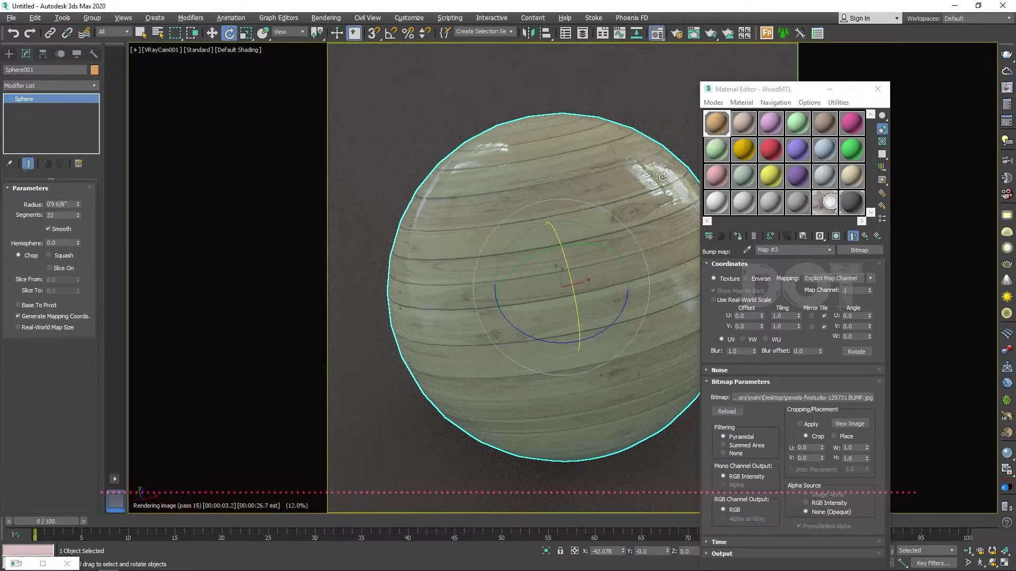
left_click(865, 236)
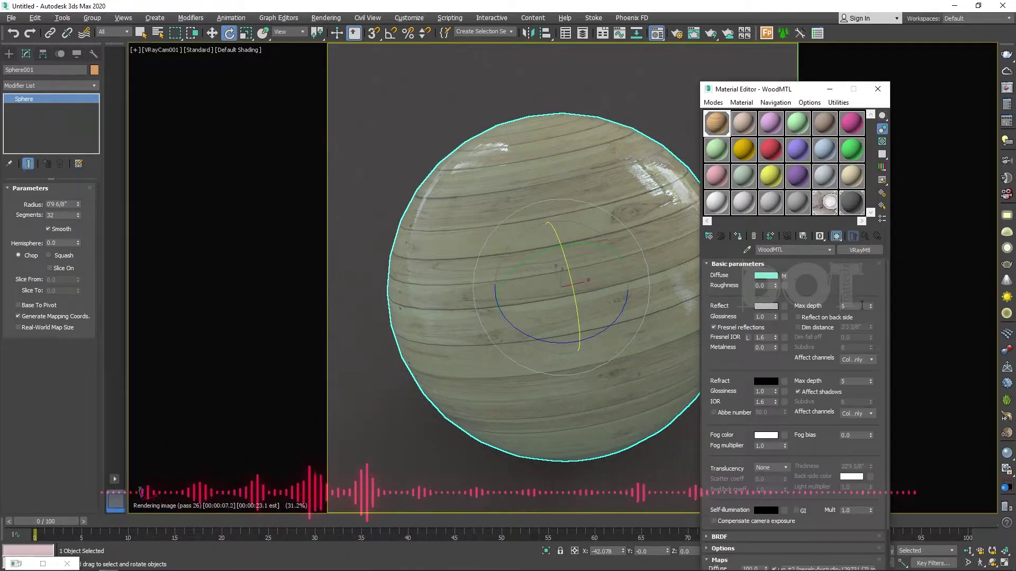
left_click(741, 265)
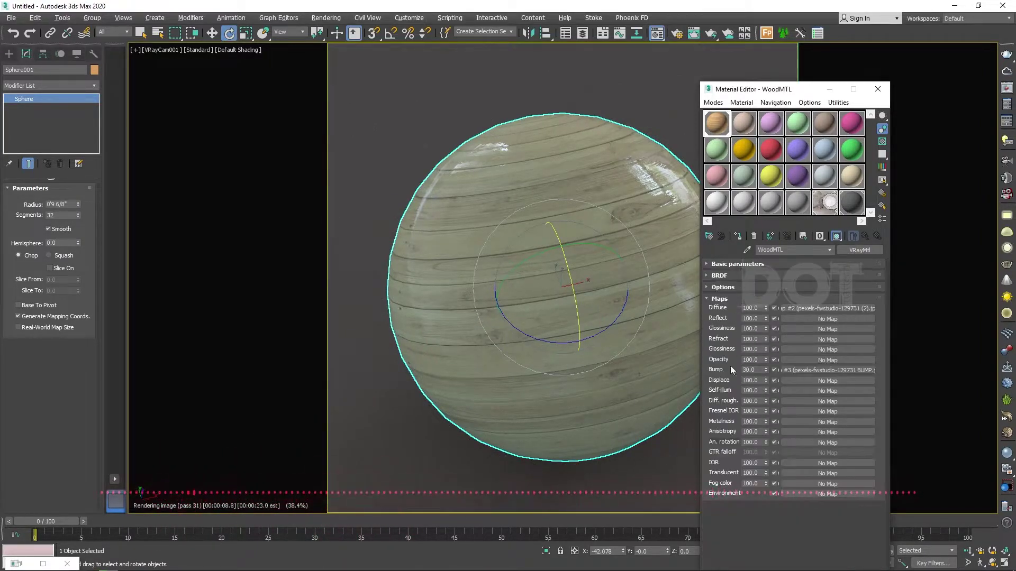
left_click(774, 370)
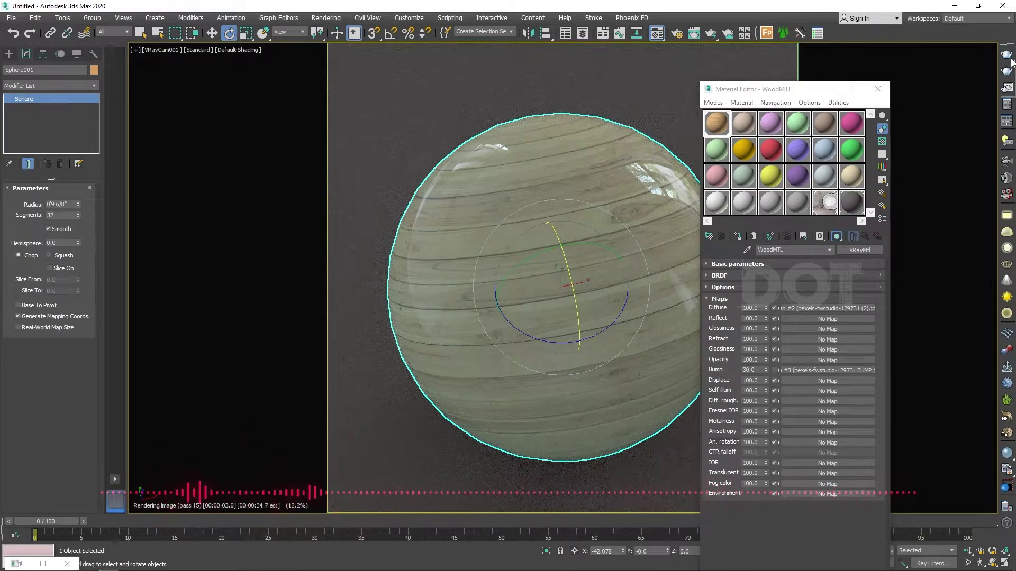
Step: Compare the V-Ray frame buffer render with the bump map on and off, leaving it on
left_click(1008, 89)
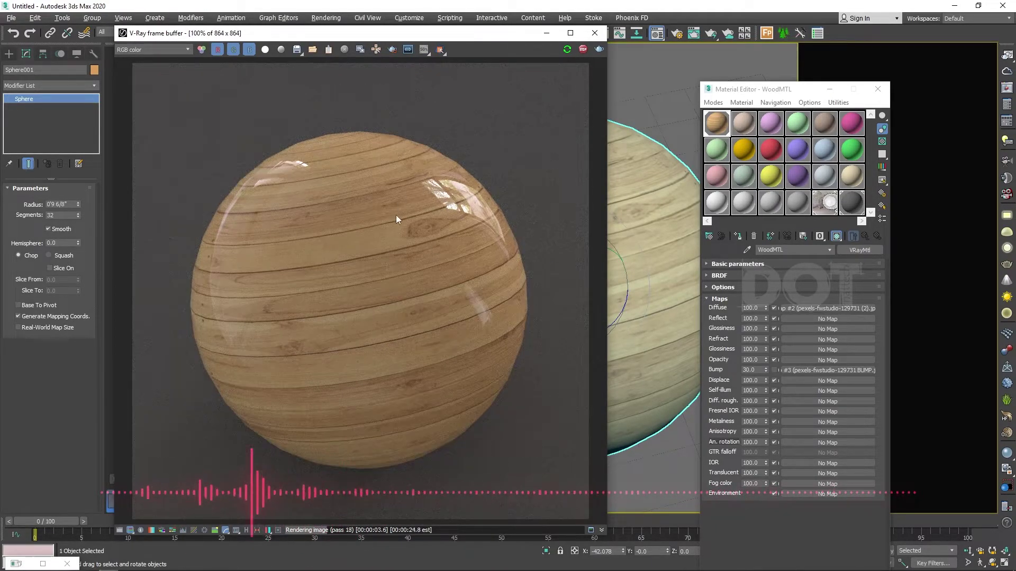
left_click(774, 370)
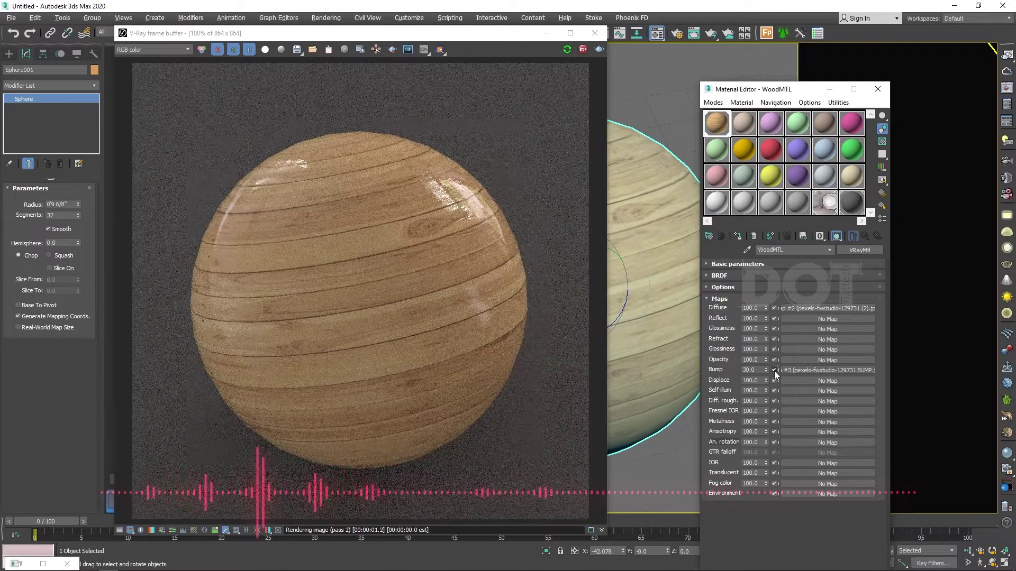
scroll(387, 318, "up", 2)
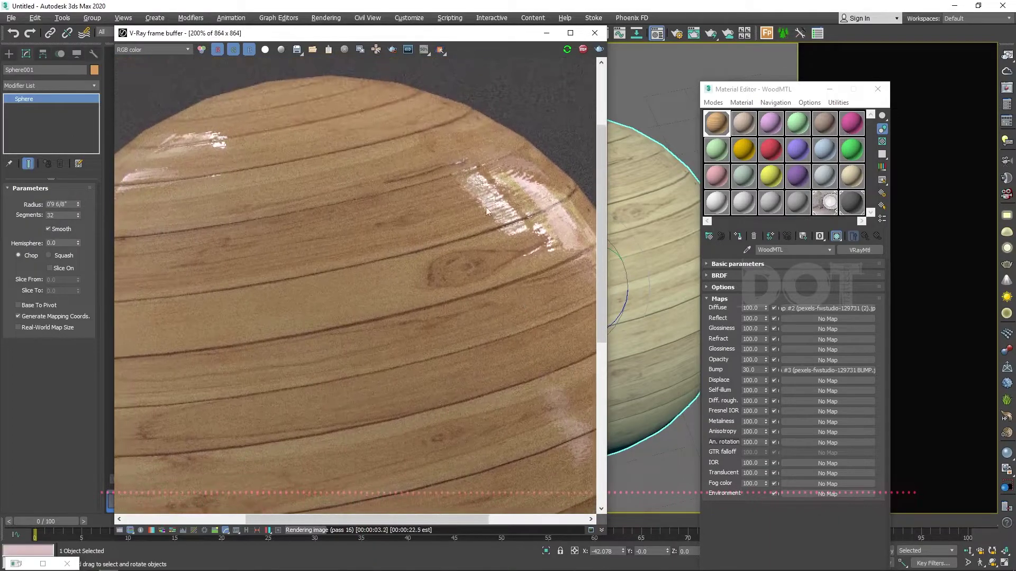
scroll(486, 200, "up", 1)
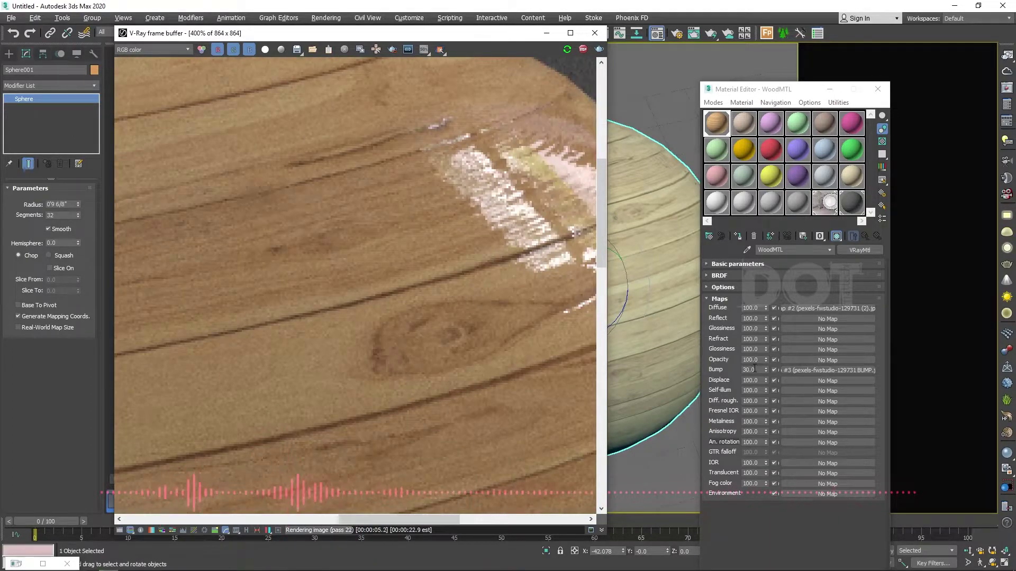
left_click(773, 371)
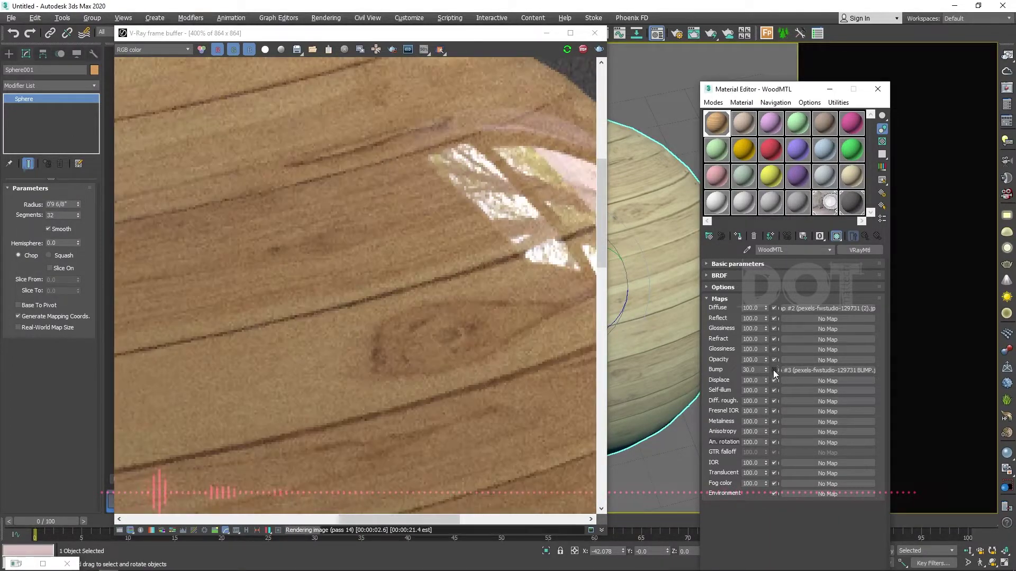
left_click(774, 370)
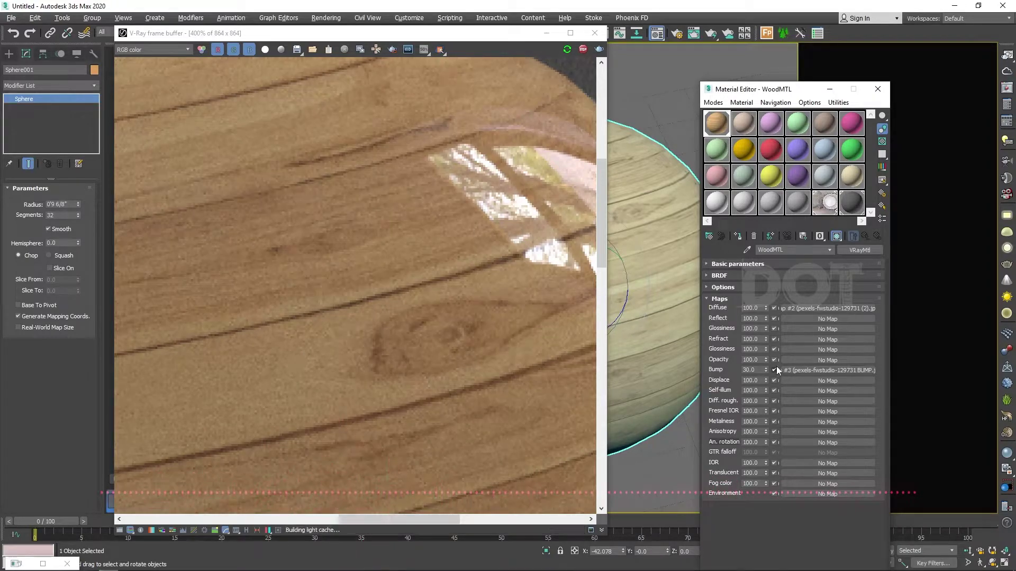
scroll(439, 302, "down", 1)
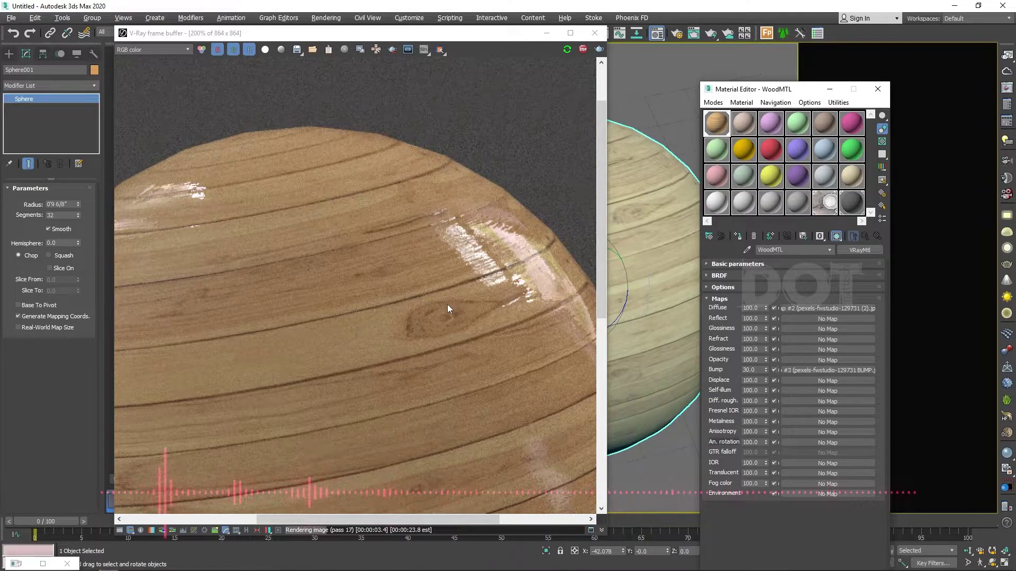
Step: Change WoodMTL's Bump amount from 30 to 50
double_click(749, 370)
type("0")
key("Return")
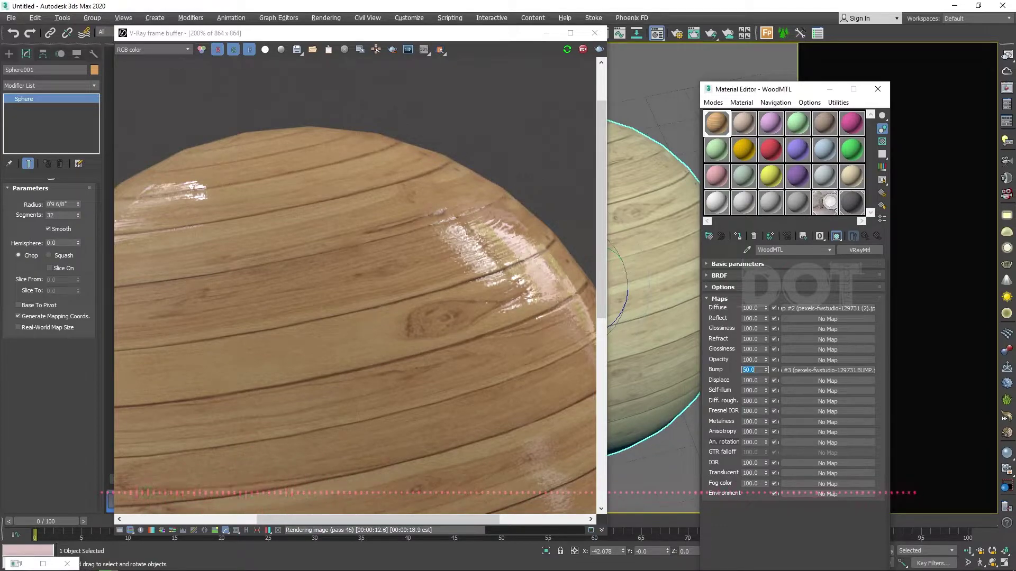
scroll(463, 266, "down", 2)
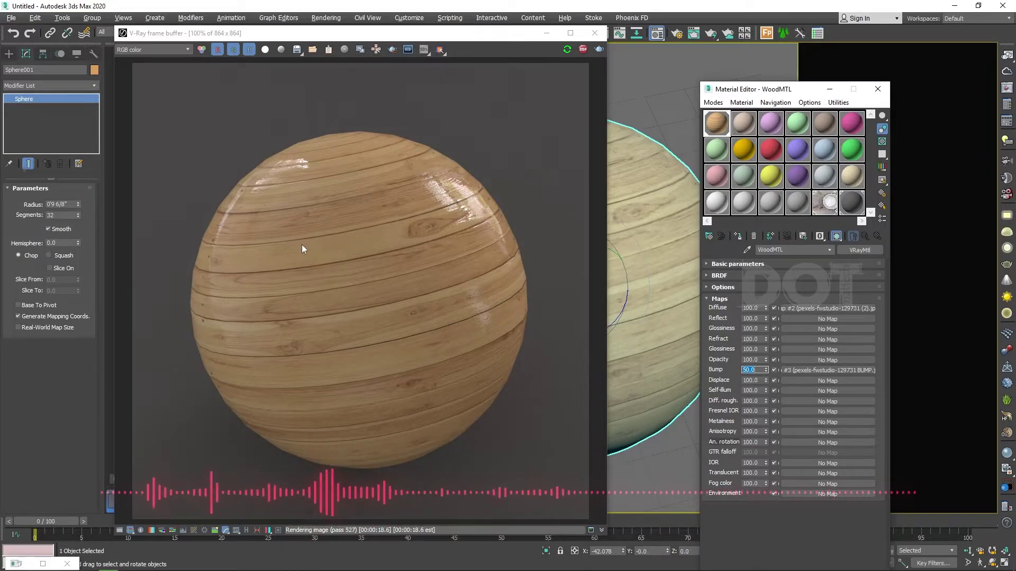
Step: Set WoodMTL's Reflect Glossiness to 0.9, then lower it to 0.85
left_click(731, 267)
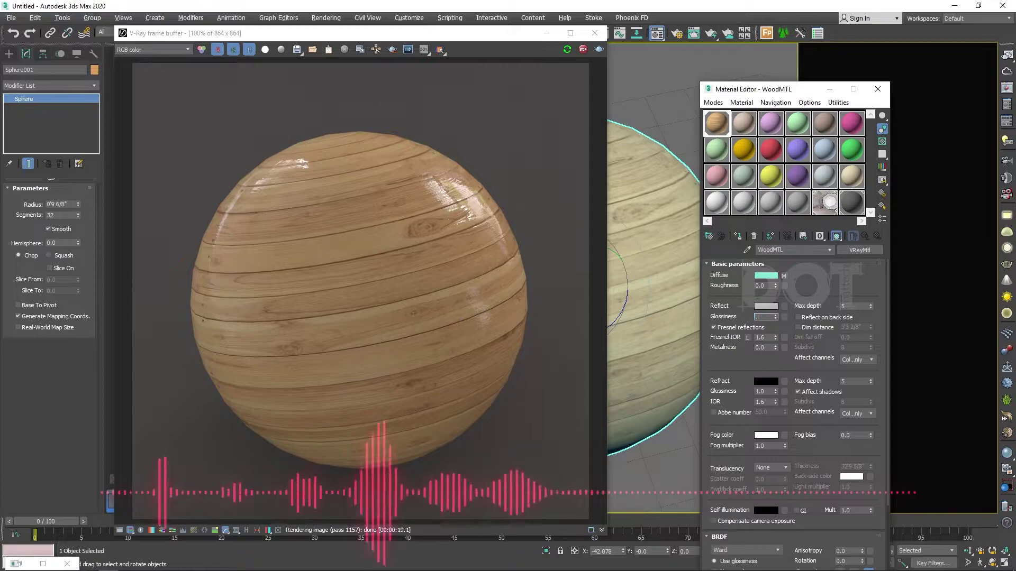
type(".8")
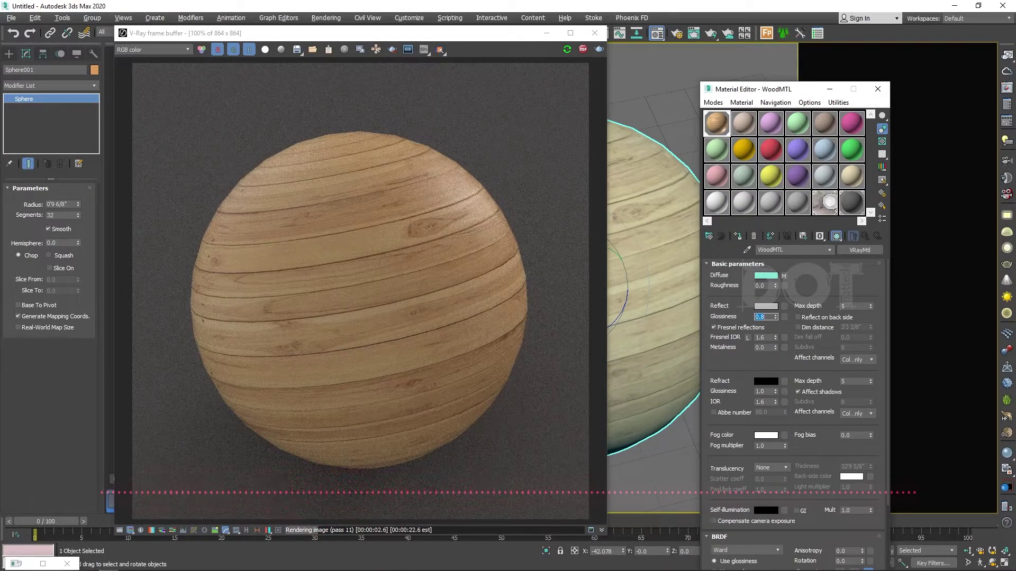
type("9")
key("Return")
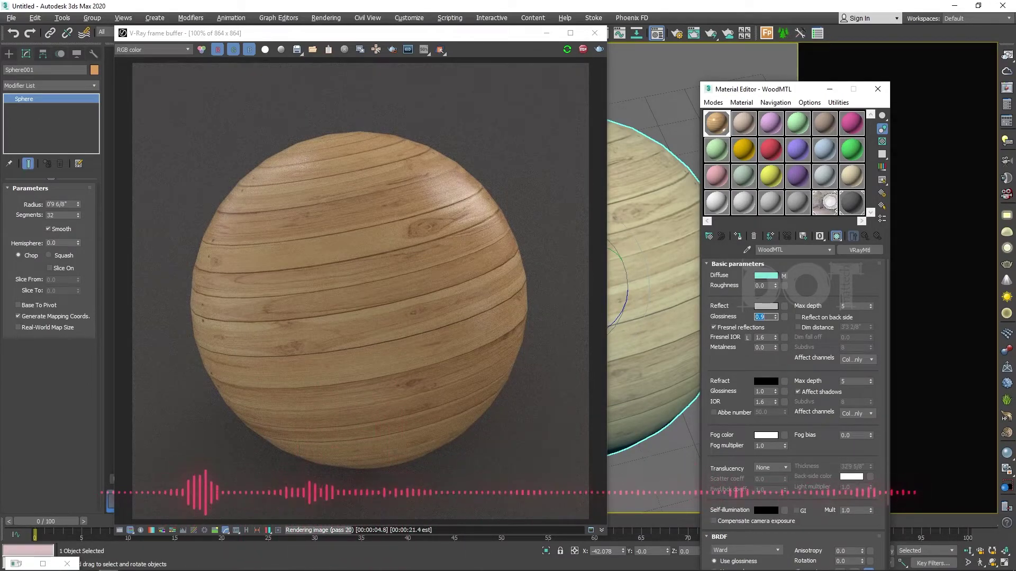
type(".85")
key("Return")
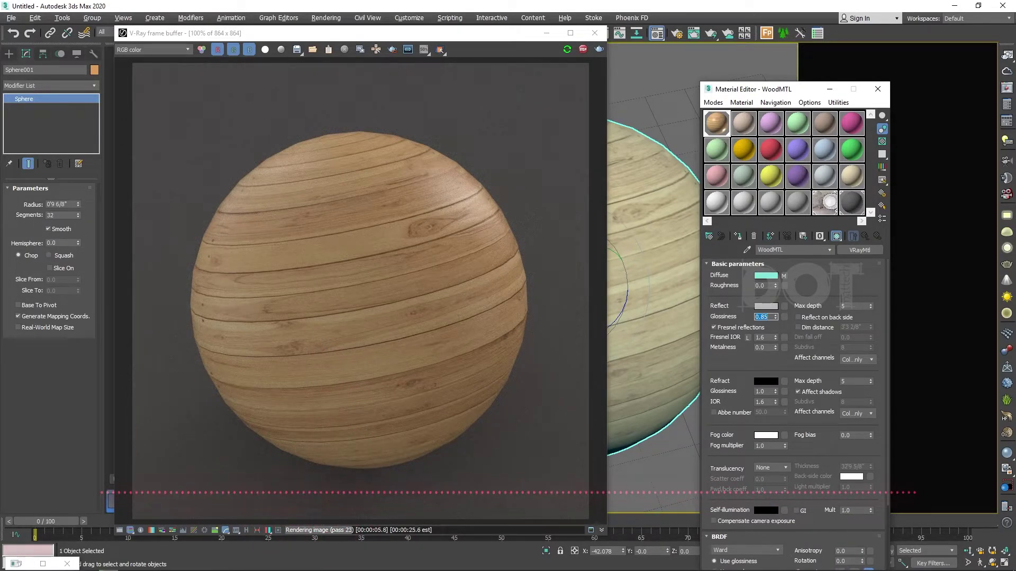
scroll(446, 186, "up", 1)
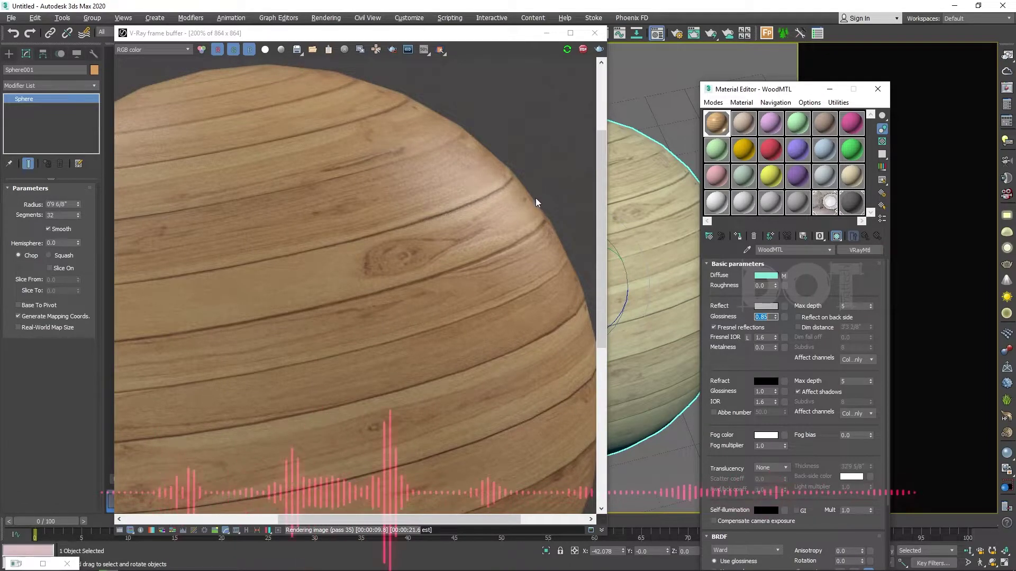
Step: Set Material #24's Reflect colour to white and its Diffuse colour to grey value 40
left_click(853, 205)
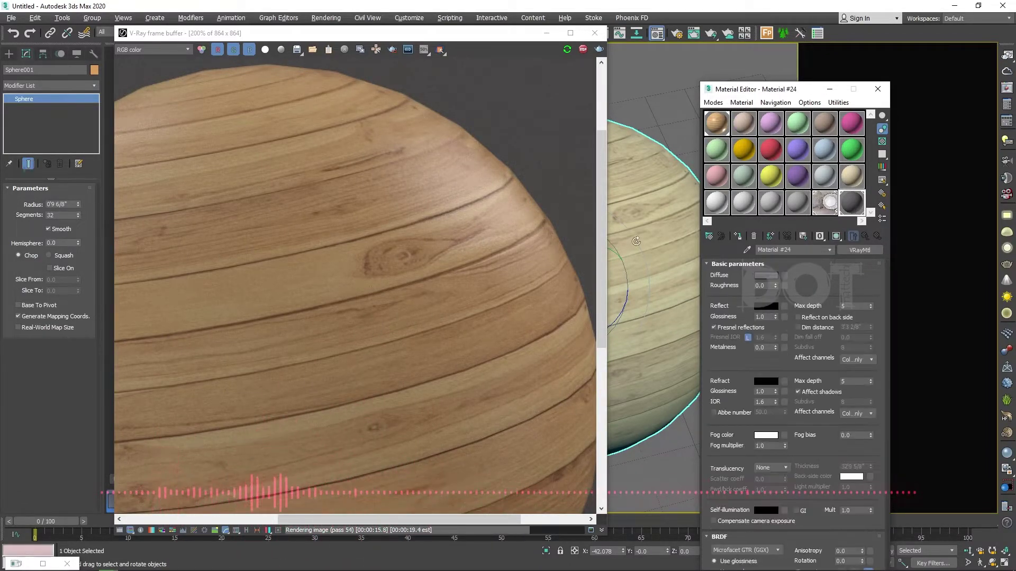
scroll(415, 233, "down", 1)
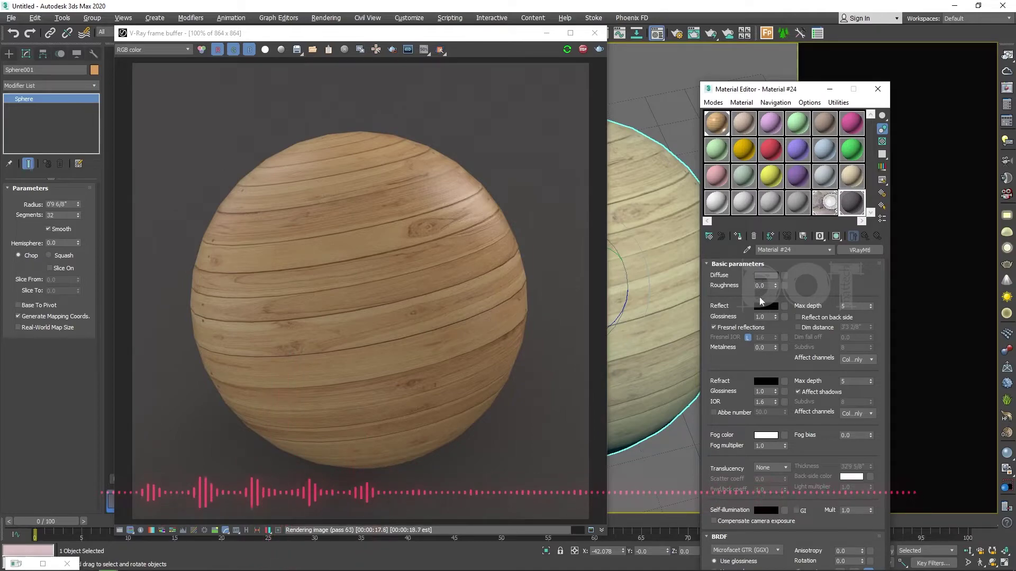
left_click(769, 306)
left_click(211, 146)
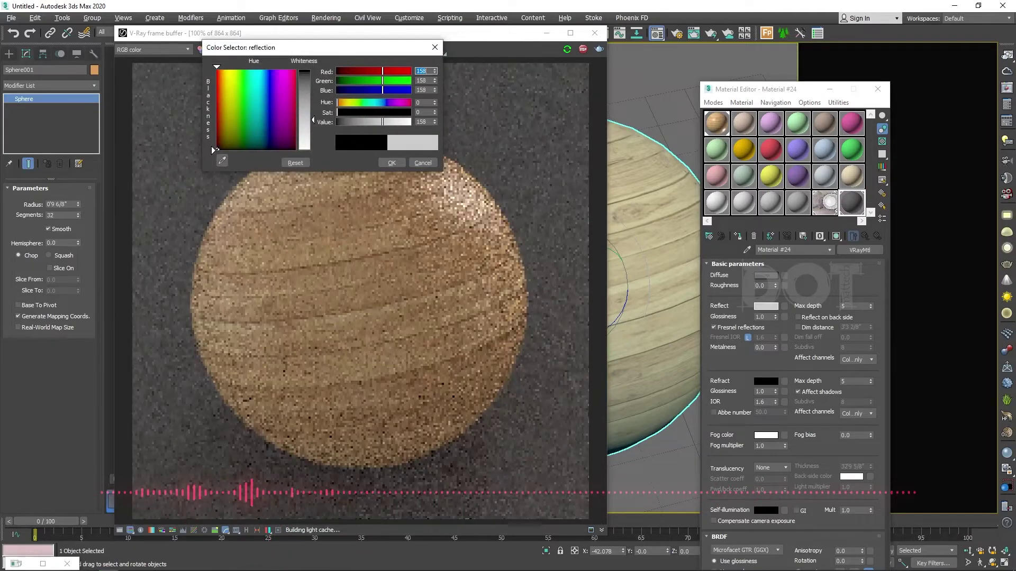
left_click(392, 164)
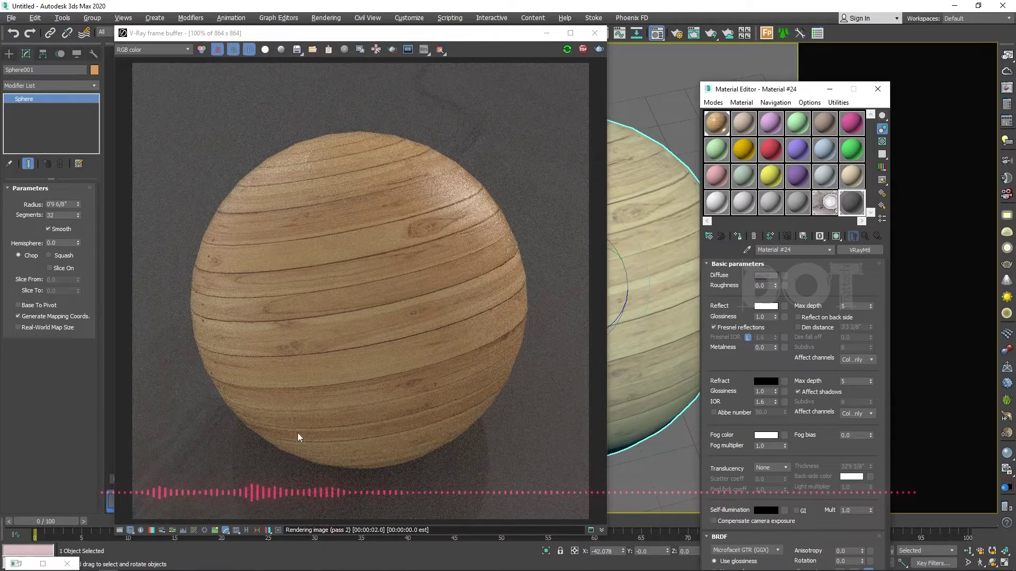
left_click(765, 275)
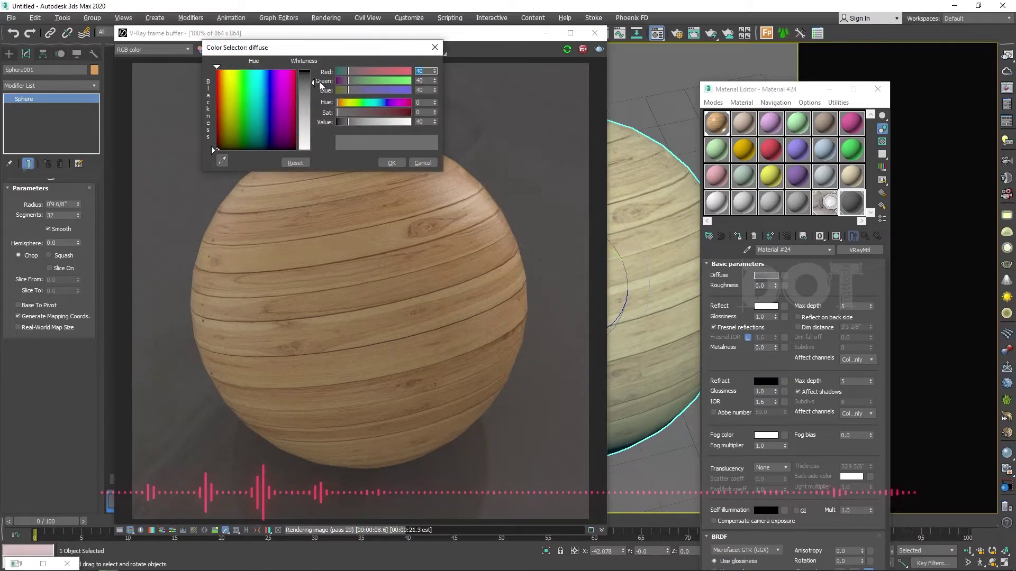
left_click(392, 163)
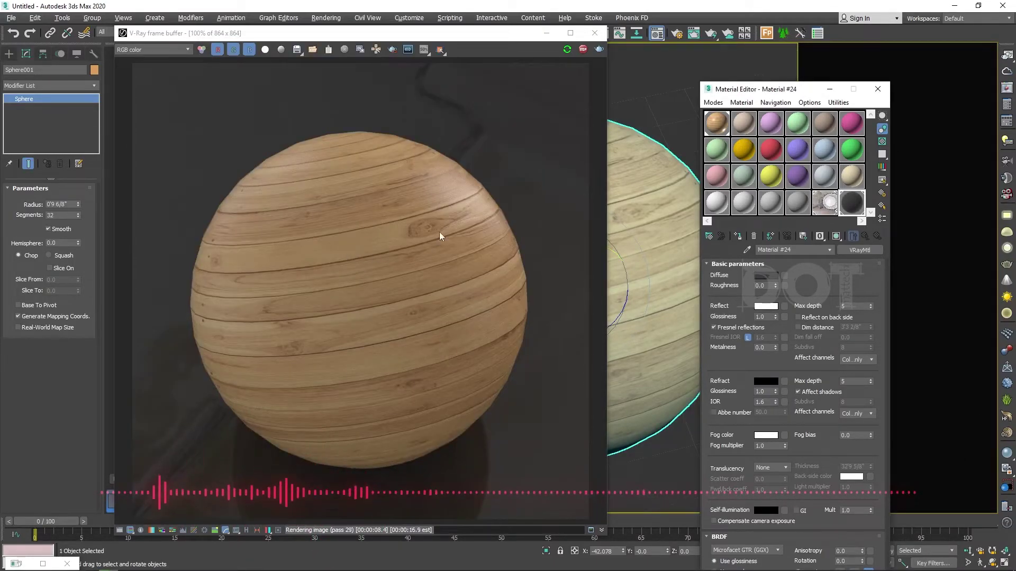
scroll(439, 175, "up", 1)
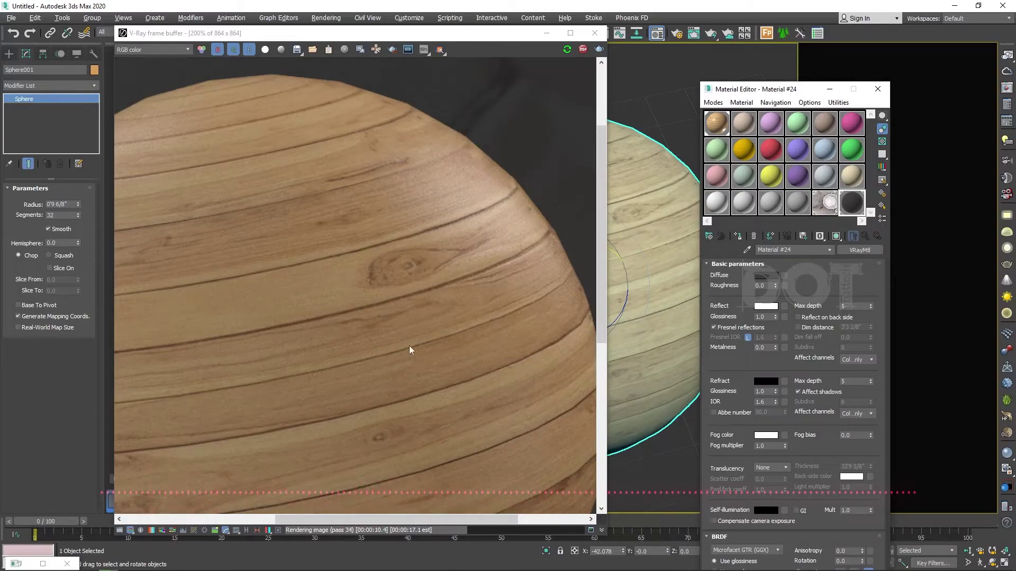
Step: Change WoodMTL's Reflect Glossiness to 0.95
left_click(716, 123)
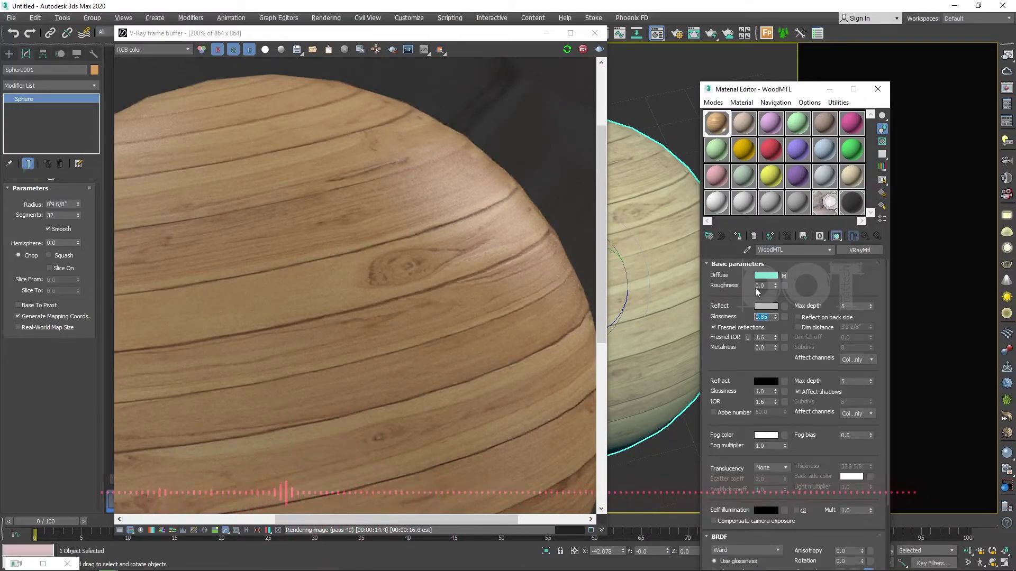
type(".9")
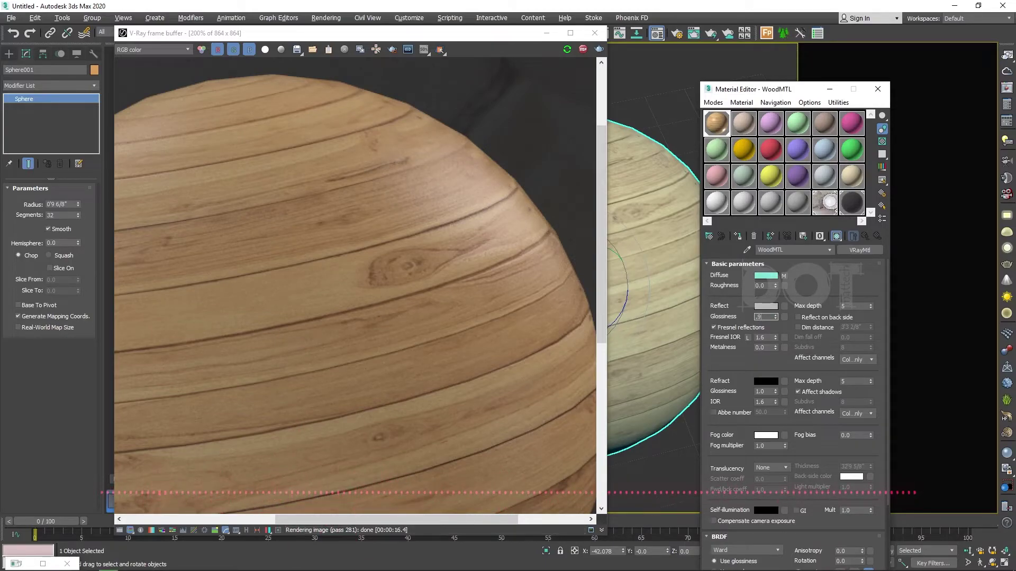
key("Return")
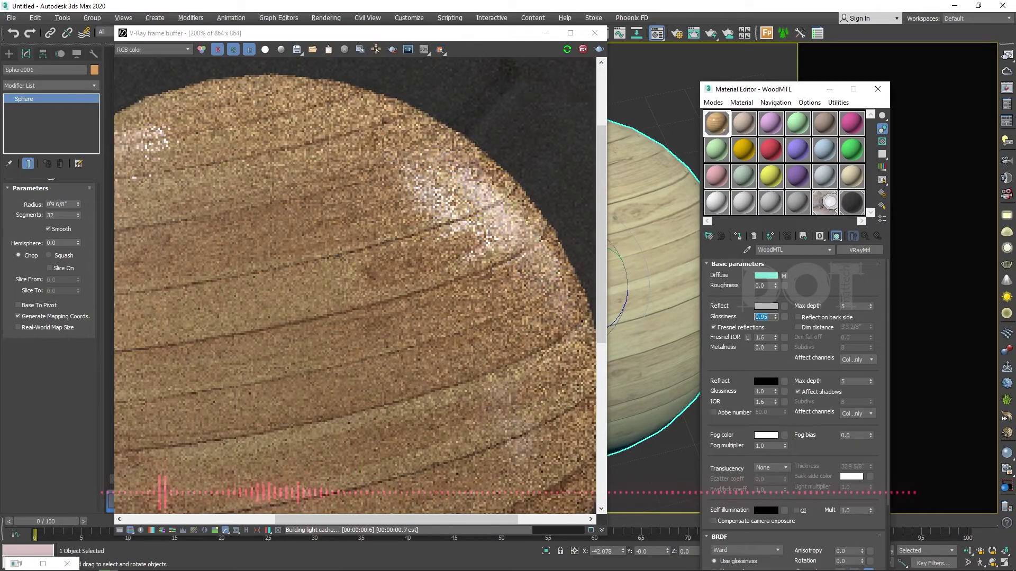
scroll(476, 271, "down", 1)
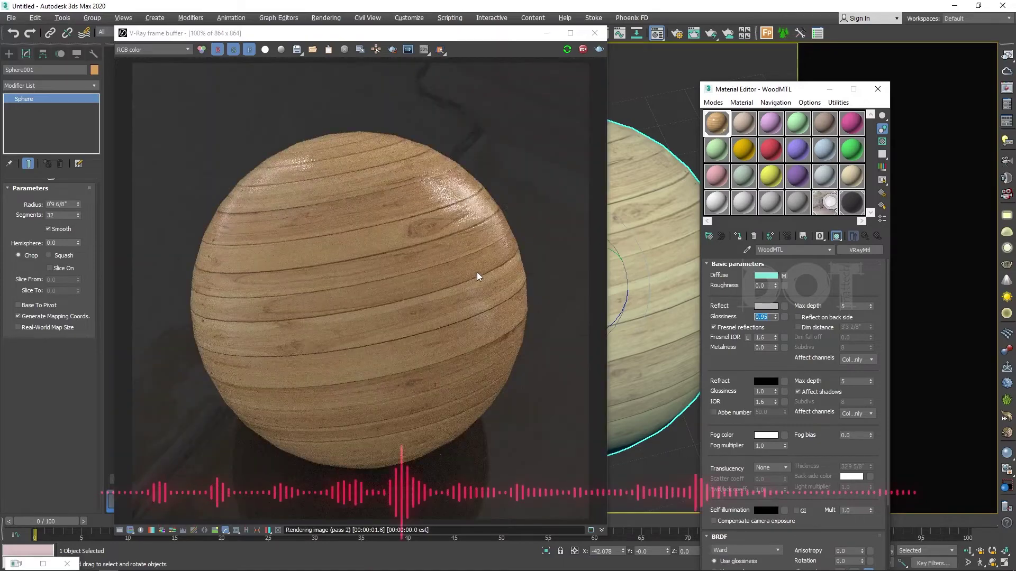